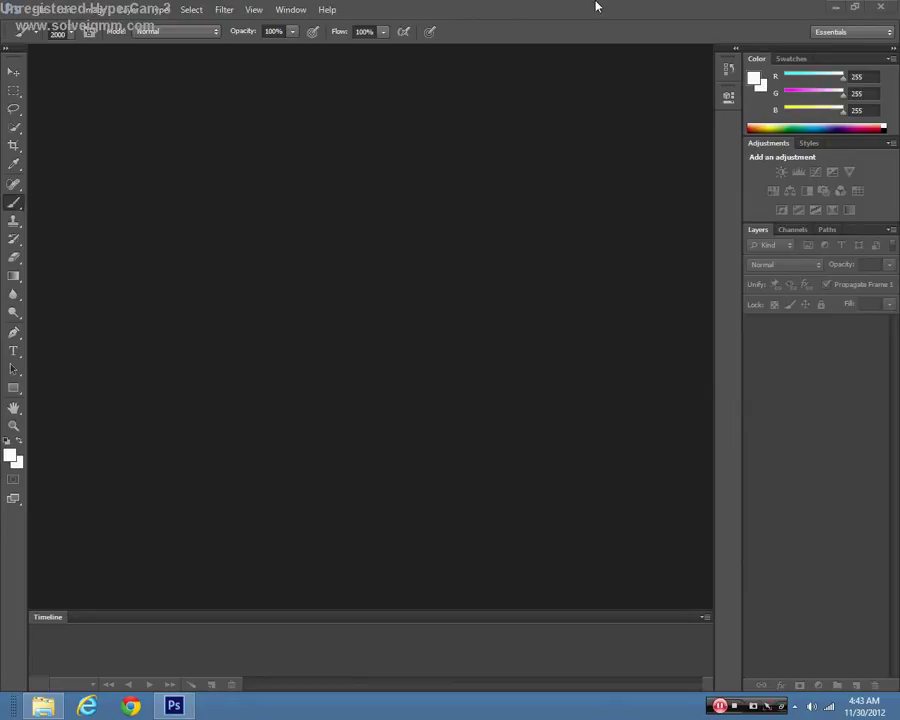
# Step: Open the New document dialog from the File menu
pyautogui.click(44, 9)
pyautogui.click(52, 24)
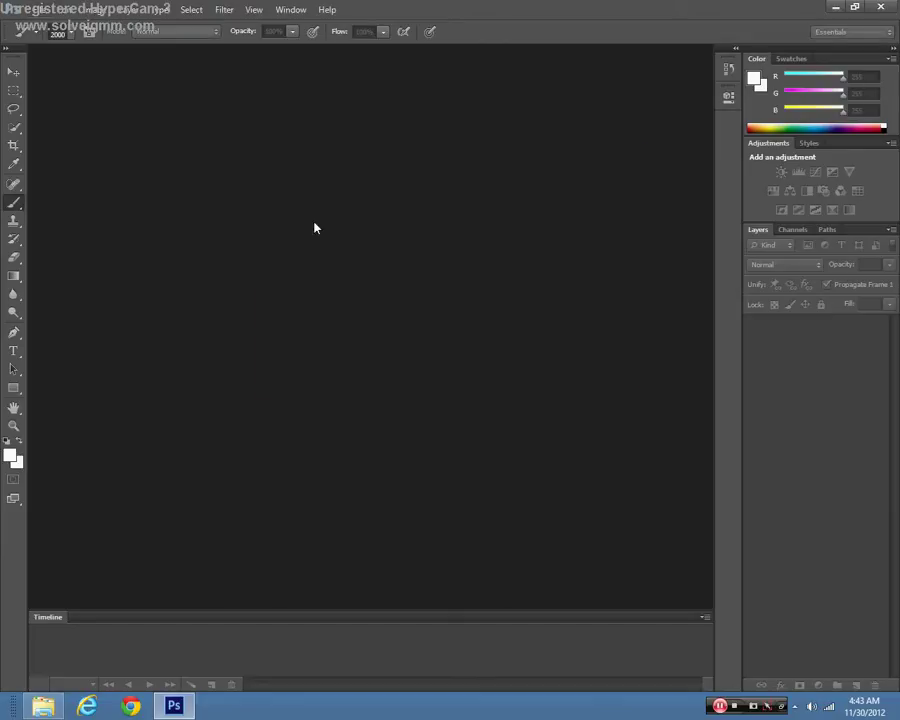
# Step: Create a blank white document 1280 pixels wide and 1024 pixels high
pyautogui.click(396, 243)
pyautogui.click(360, 243)
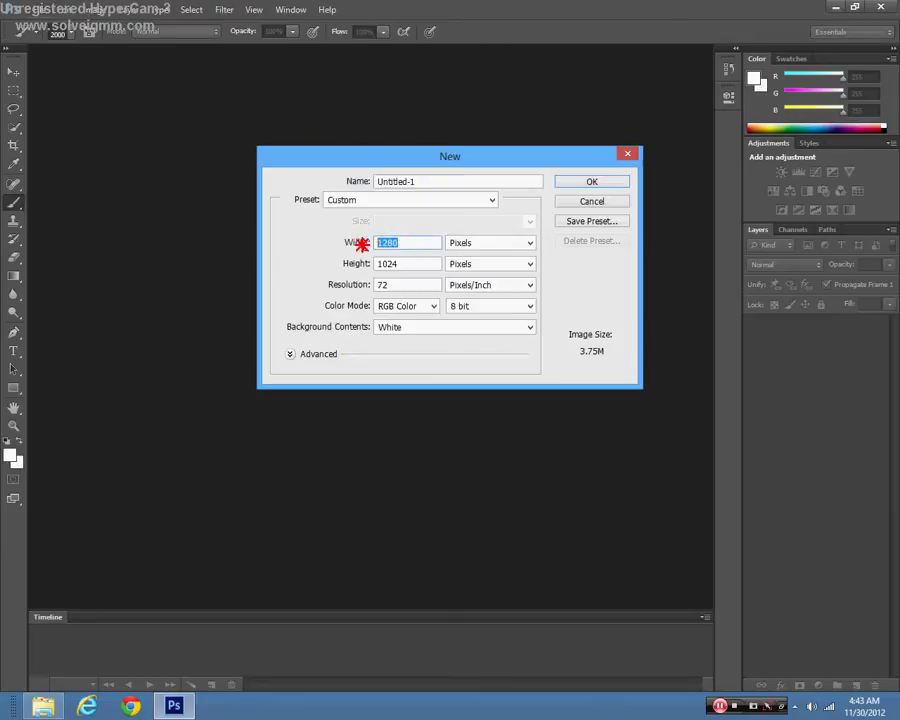
pyautogui.doubleClick(382, 264)
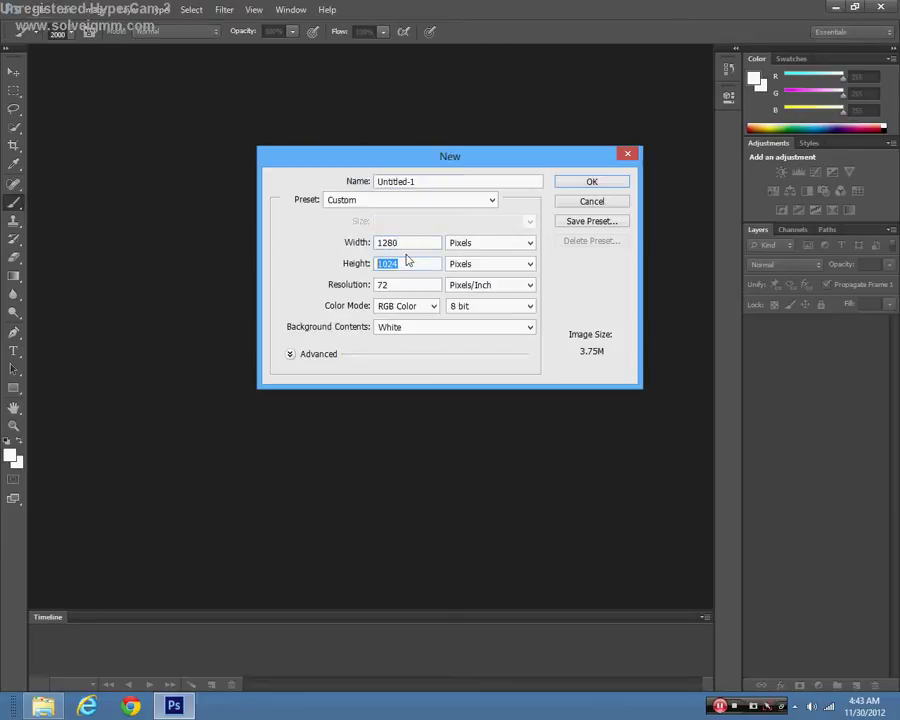
pyautogui.click(591, 181)
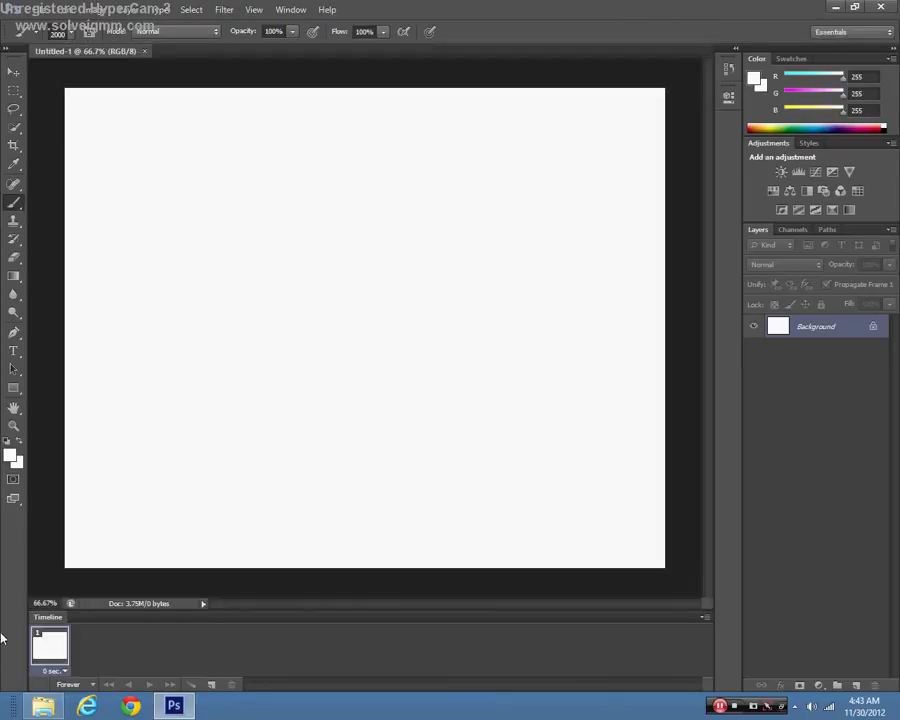
# Step: Fill the Background with yellow #fcff00 and add an empty Layer 1 above it
pyautogui.click(10, 455)
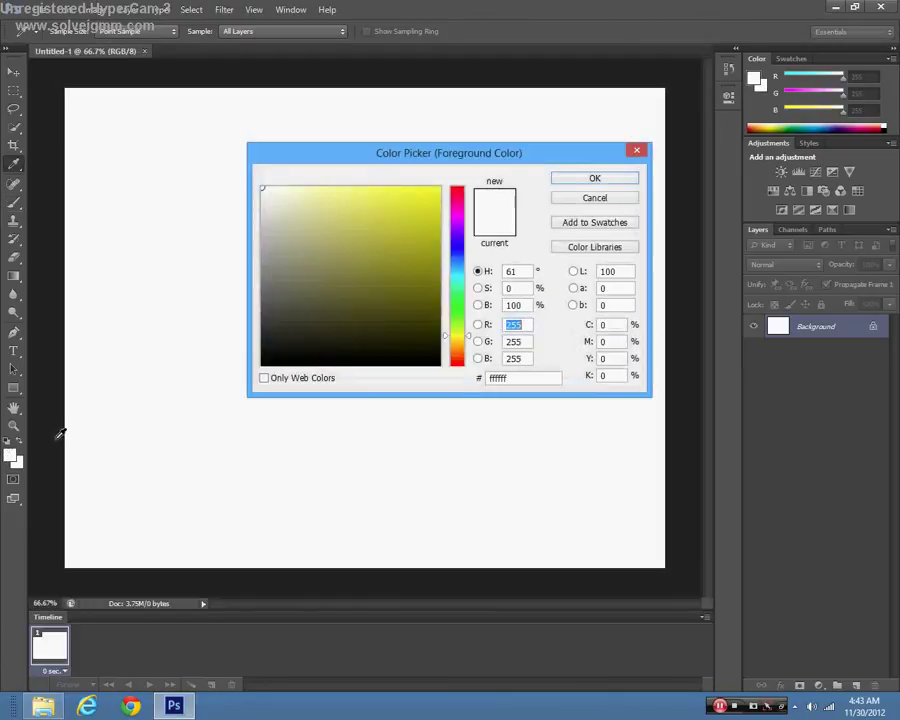
pyautogui.click(438, 188)
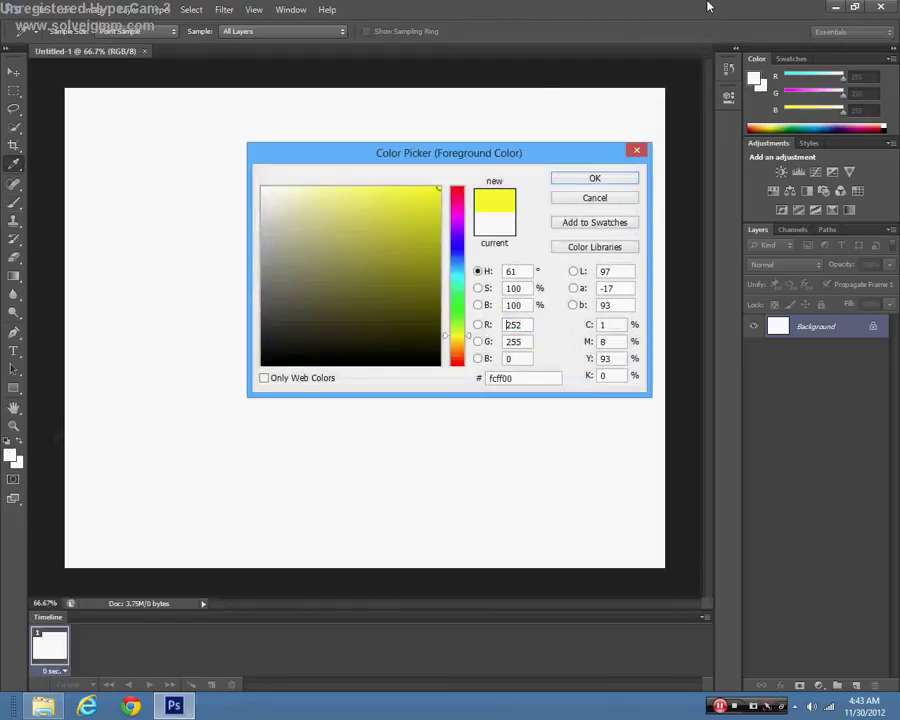
pyautogui.click(634, 181)
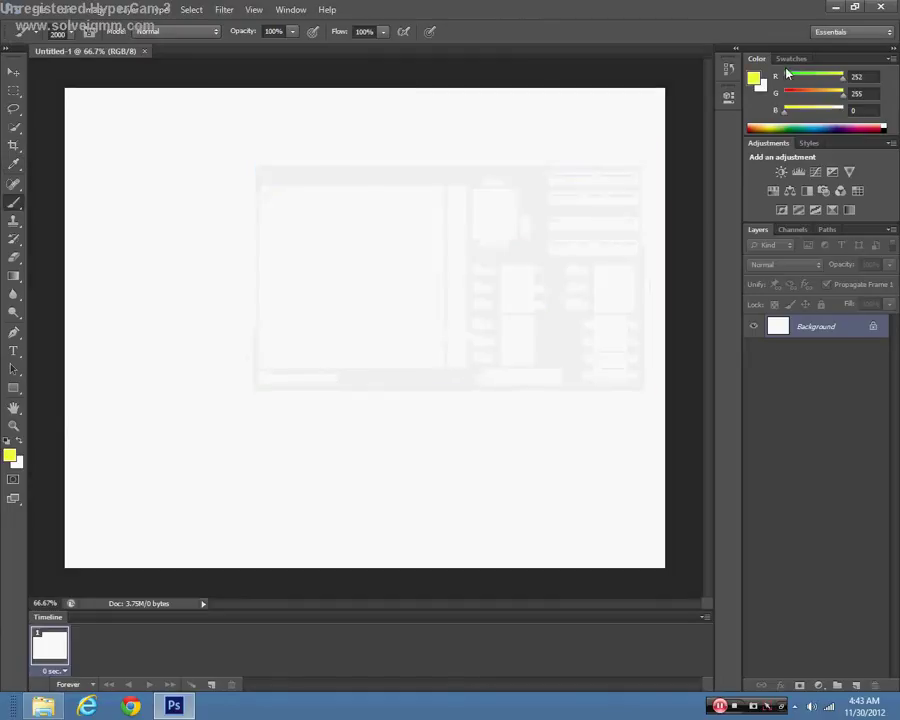
pyautogui.hotkey('alt', 'BackSpace')
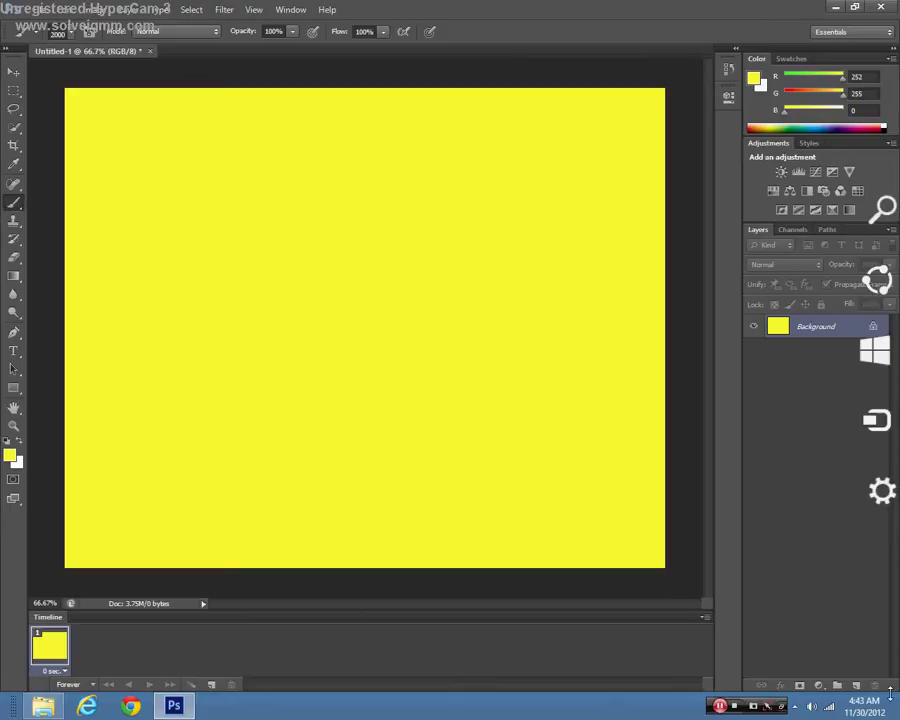
pyautogui.click(856, 685)
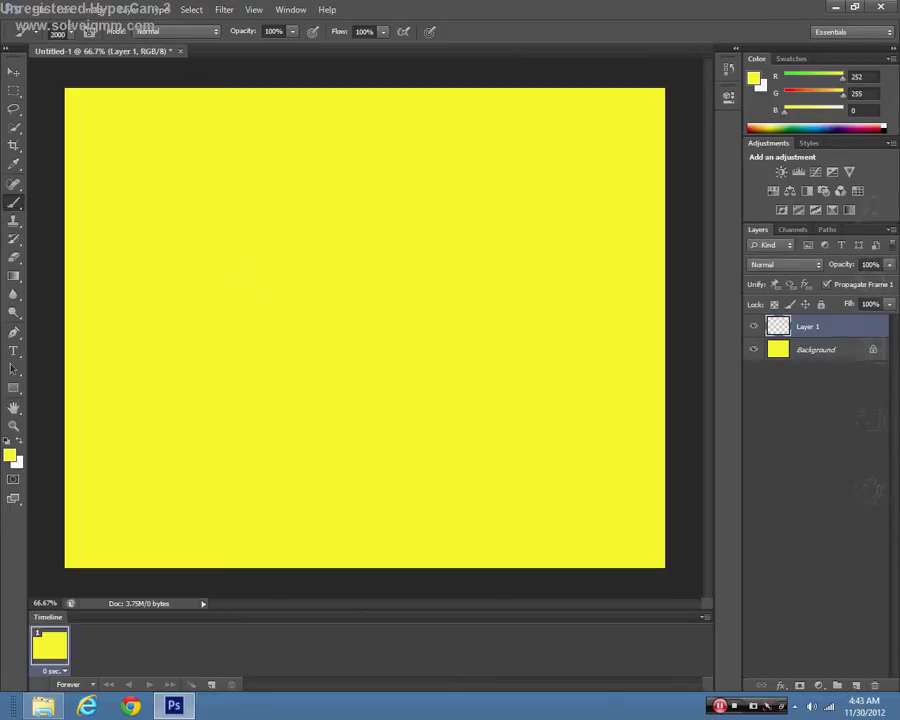
# Step: Set the foreground to white and stamp strands with the 1949 px grass brush
pyautogui.click(10, 455)
pyautogui.click(262, 188)
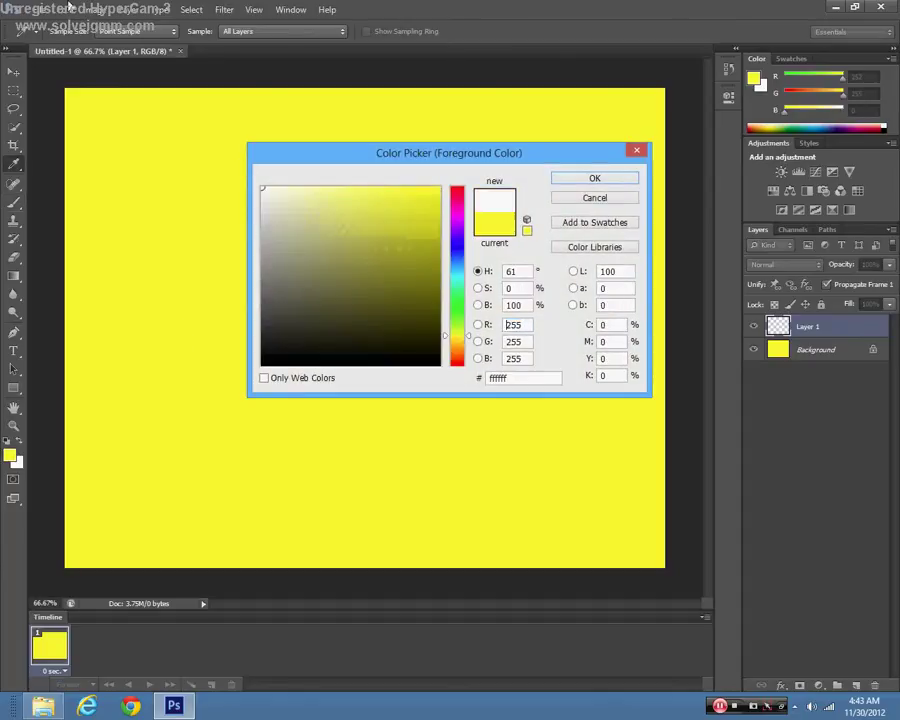
pyautogui.click(591, 180)
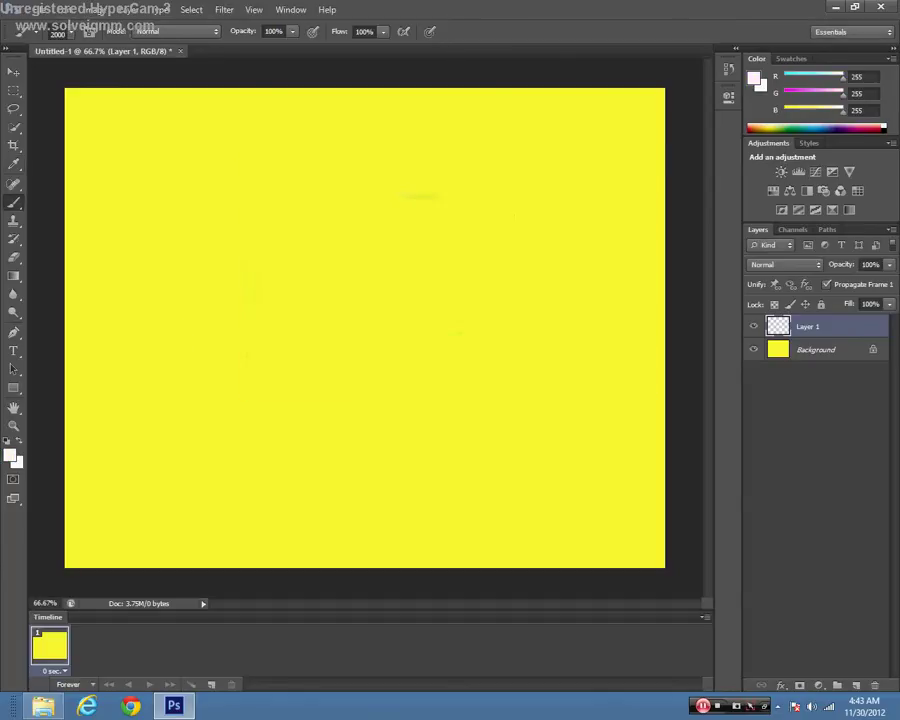
pyautogui.rightClick(527, 467)
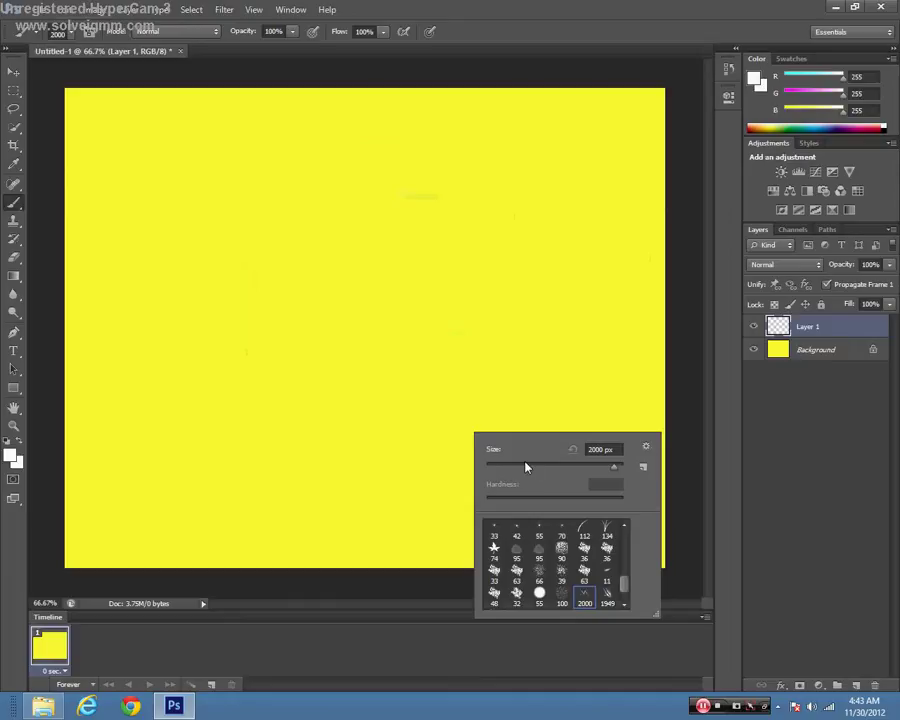
pyautogui.click(606, 597)
pyautogui.click(120, 87)
pyautogui.click(120, 87)
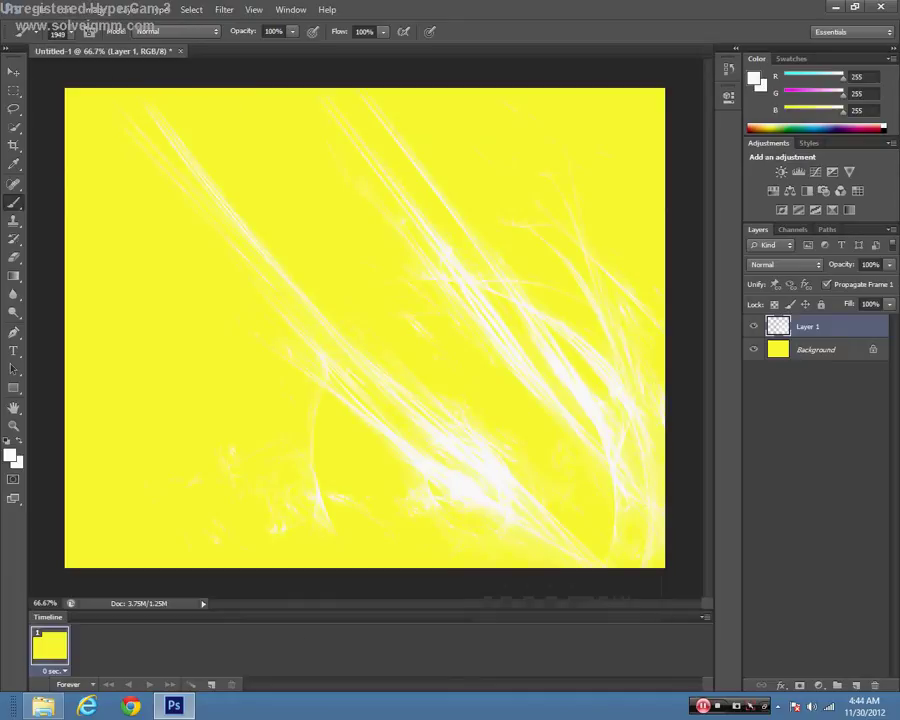
# Step: Switch to the 2000 px grass brush and stamp more strands at the upper left
pyautogui.rightClick(497, 193)
pyautogui.click(602, 358)
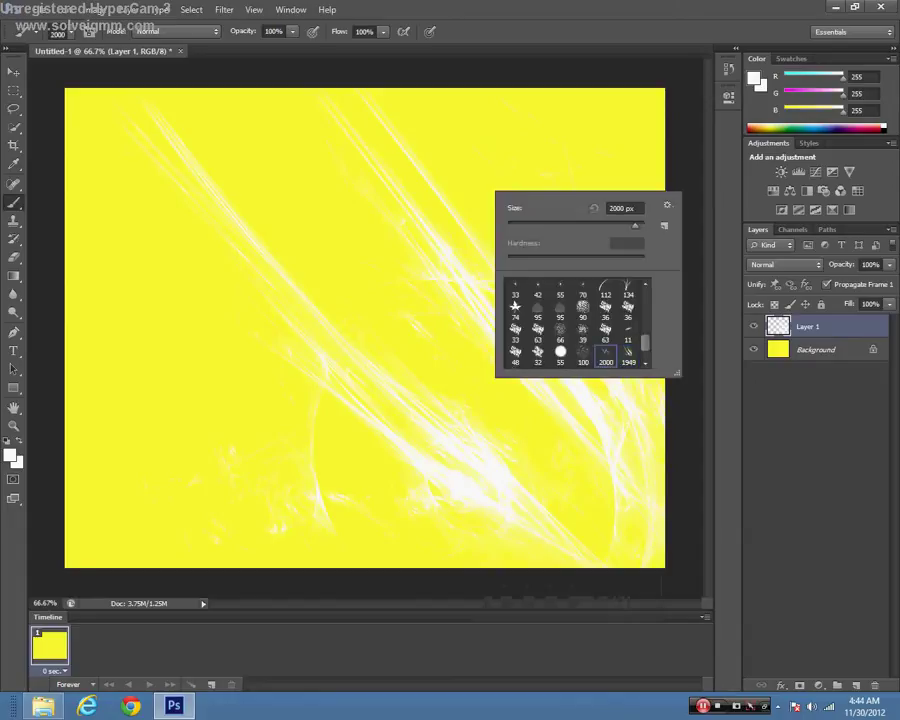
pyautogui.click(200, 160)
pyautogui.click(200, 160)
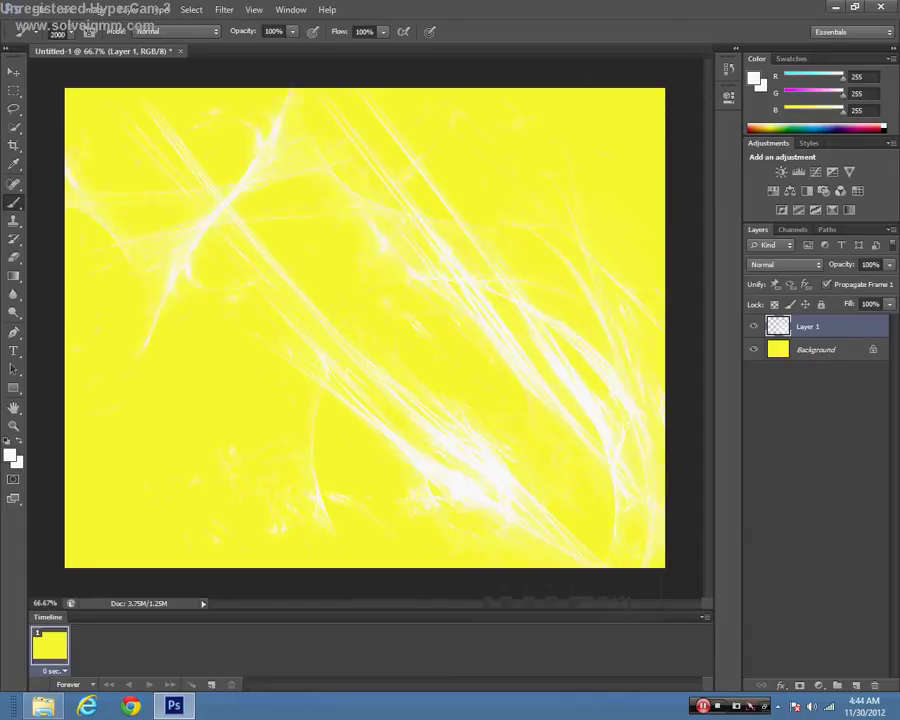
pyautogui.click(200, 170)
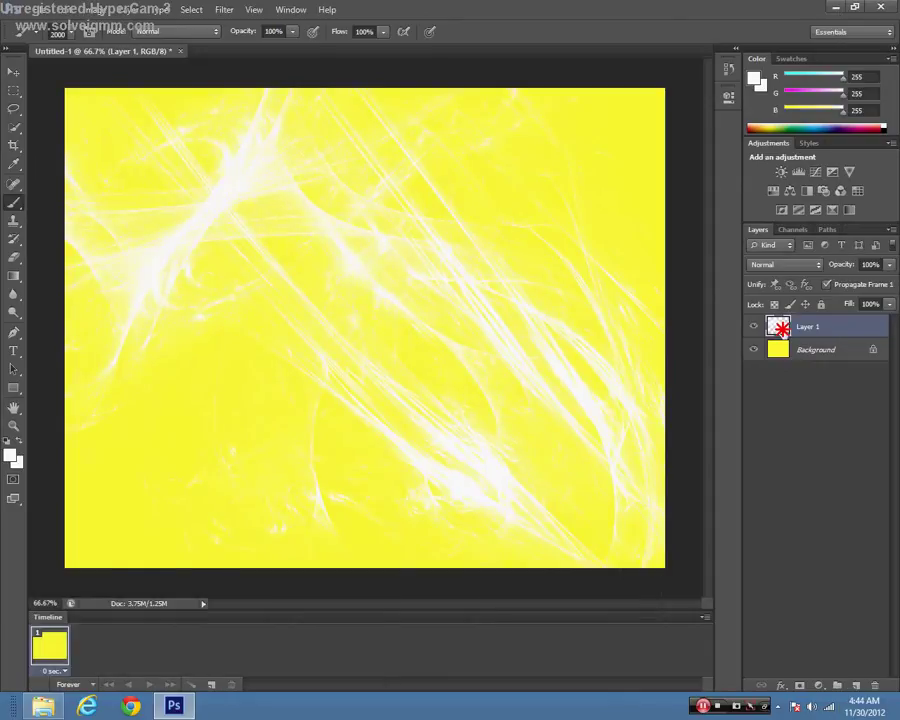
# Step: Open Layer 1's Layer Style and enable Bevel & Emboss
pyautogui.doubleClick(779, 325)
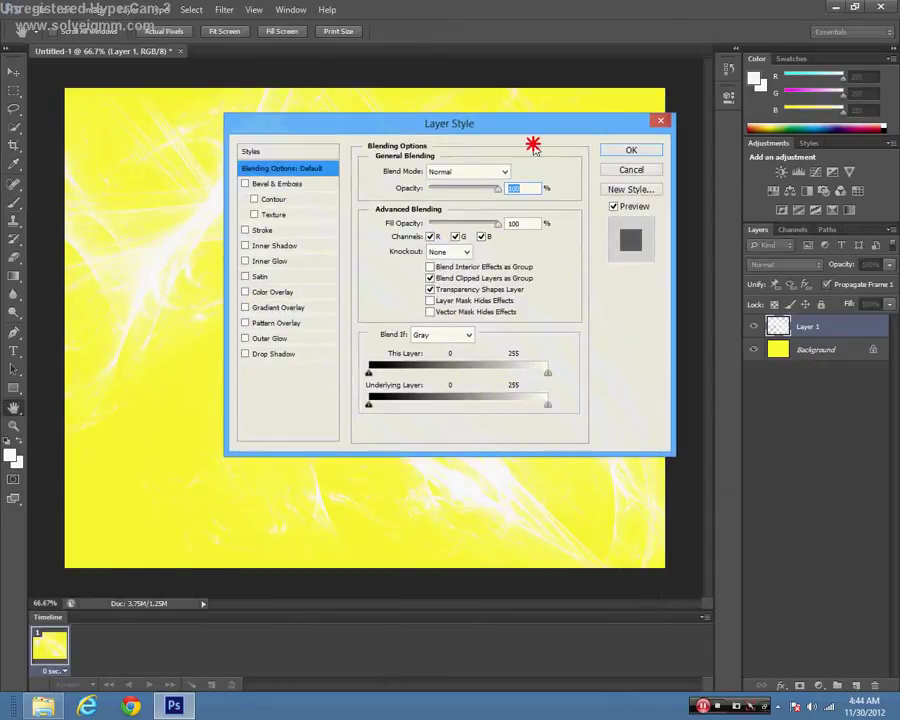
pyautogui.moveTo(469, 130); pyautogui.dragTo(620, 176)
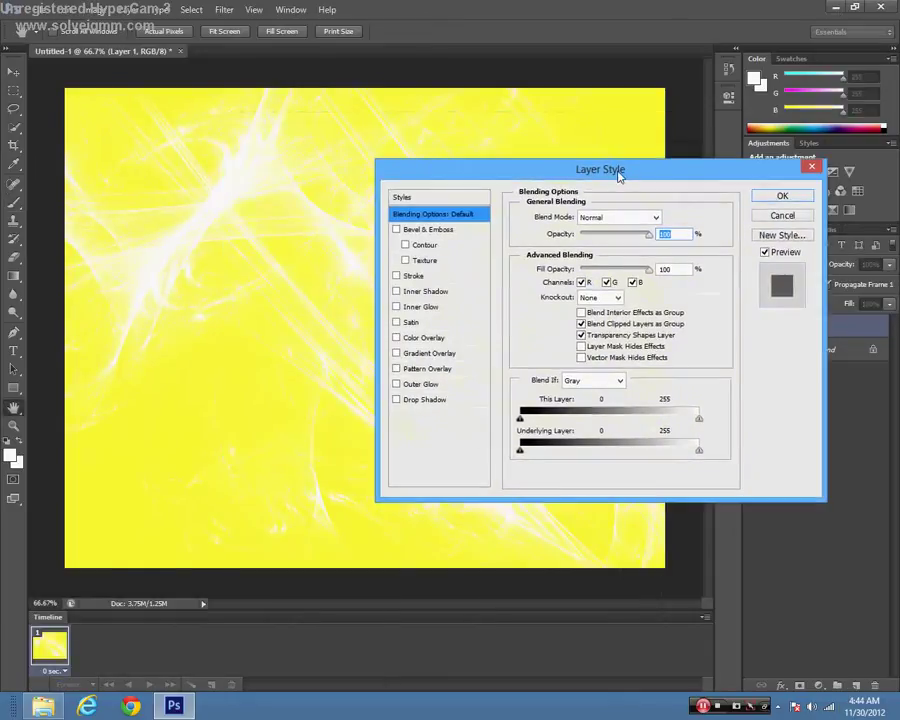
pyautogui.click(395, 229)
pyautogui.moveTo(470, 176); pyautogui.dragTo(458, 303)
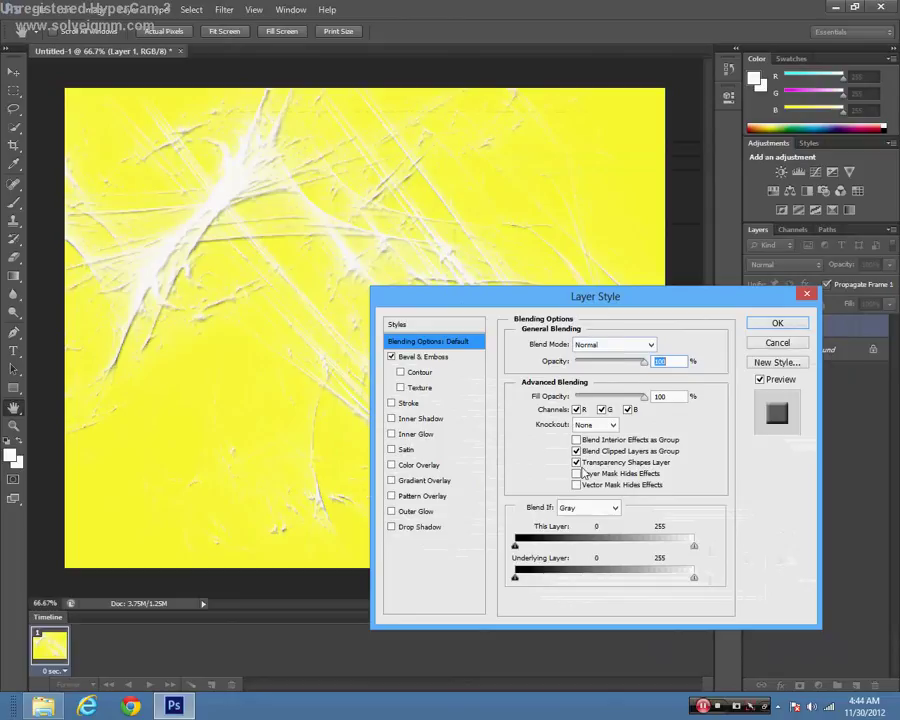
# Step: Try Overlay, then keep Normal blend mode, and add Texture to the emboss
pyautogui.moveTo(645, 361)
pyautogui.mouseDown()
pyautogui.moveTo(498, 364)
pyautogui.moveTo(645, 361)
pyautogui.mouseUp()
pyautogui.click(614, 344)
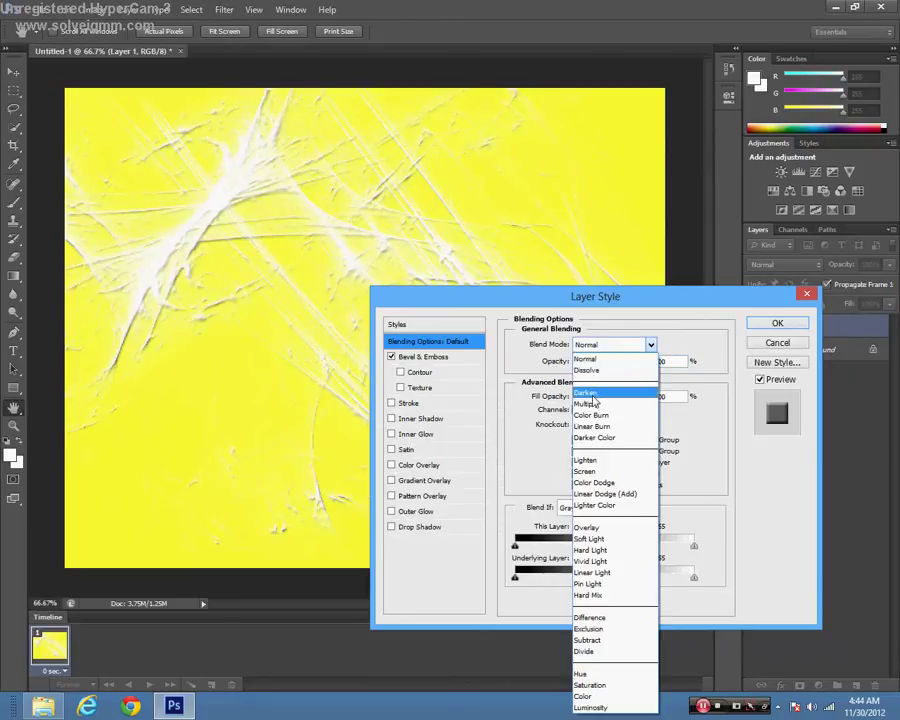
pyautogui.click(590, 527)
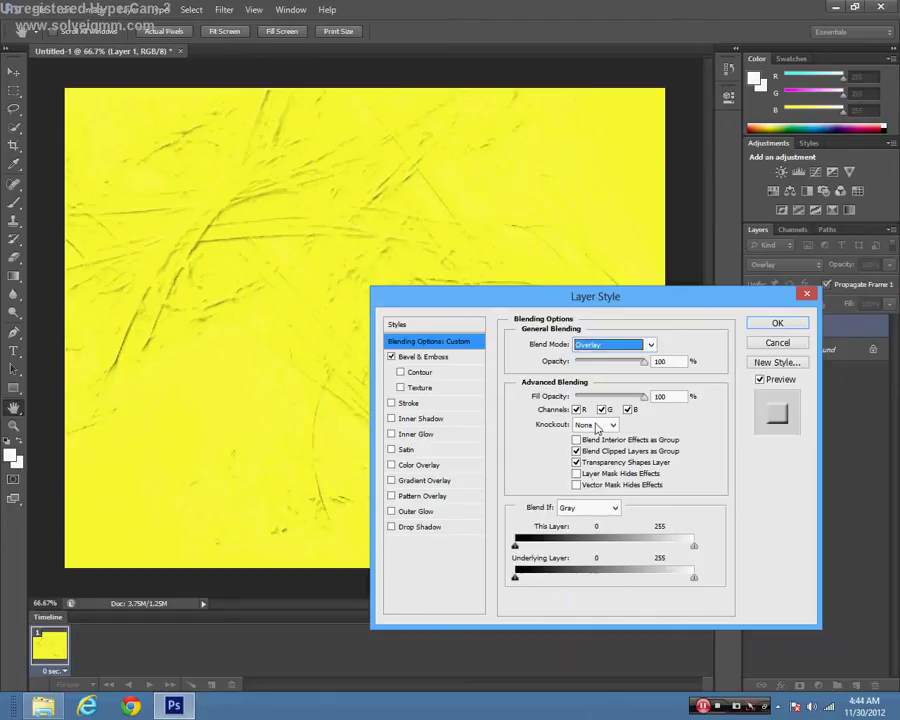
pyautogui.click(614, 344)
pyautogui.click(612, 356)
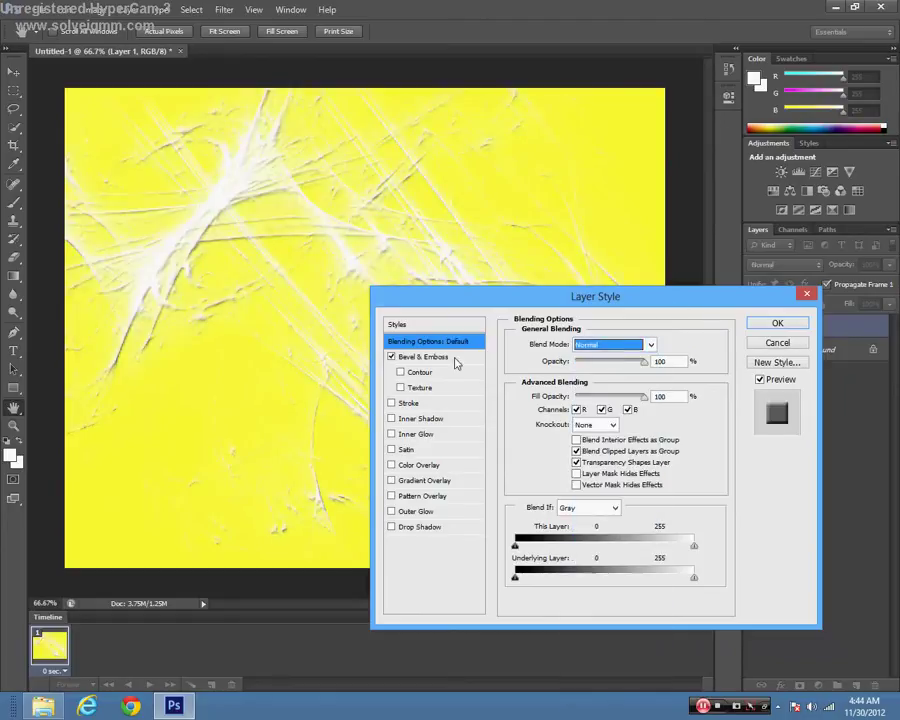
pyautogui.press('Tab')
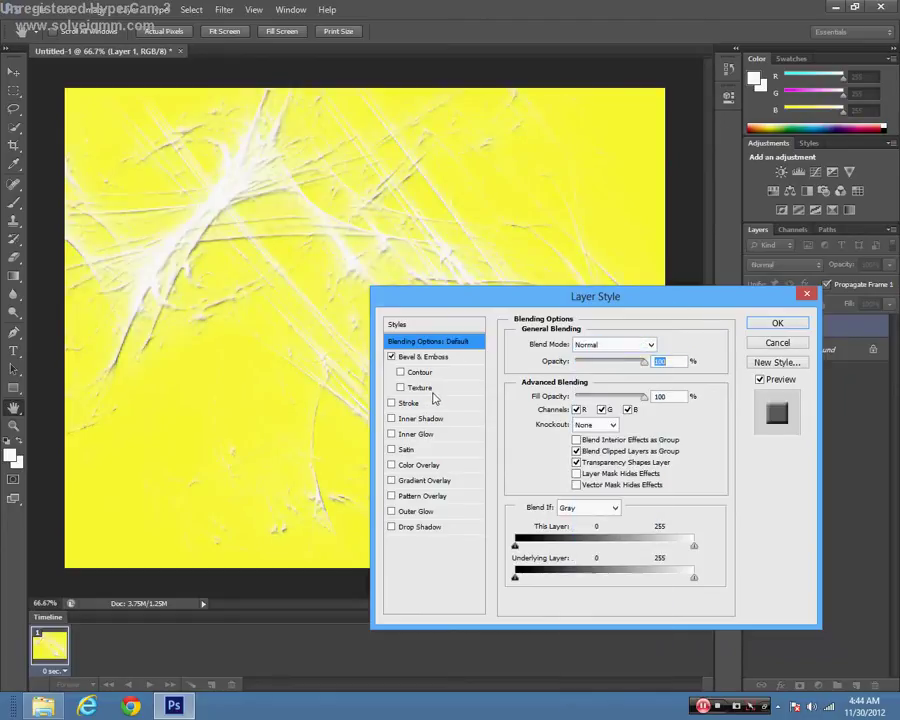
pyautogui.click(401, 387)
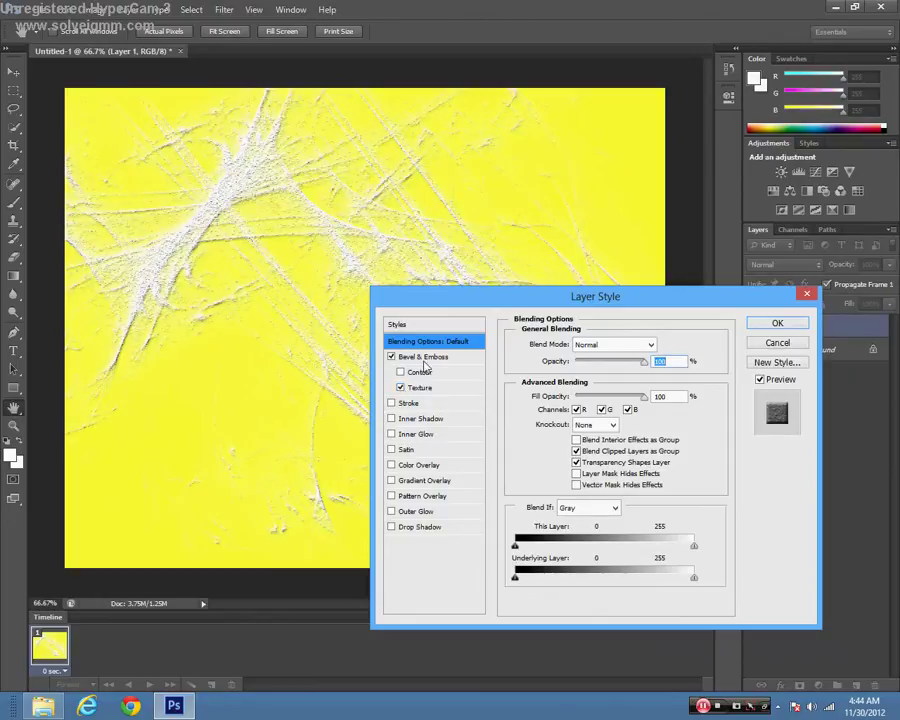
# Step: Try Contour and several texture patterns, then remove the Texture from the emboss
pyautogui.click(414, 372)
pyautogui.click(412, 387)
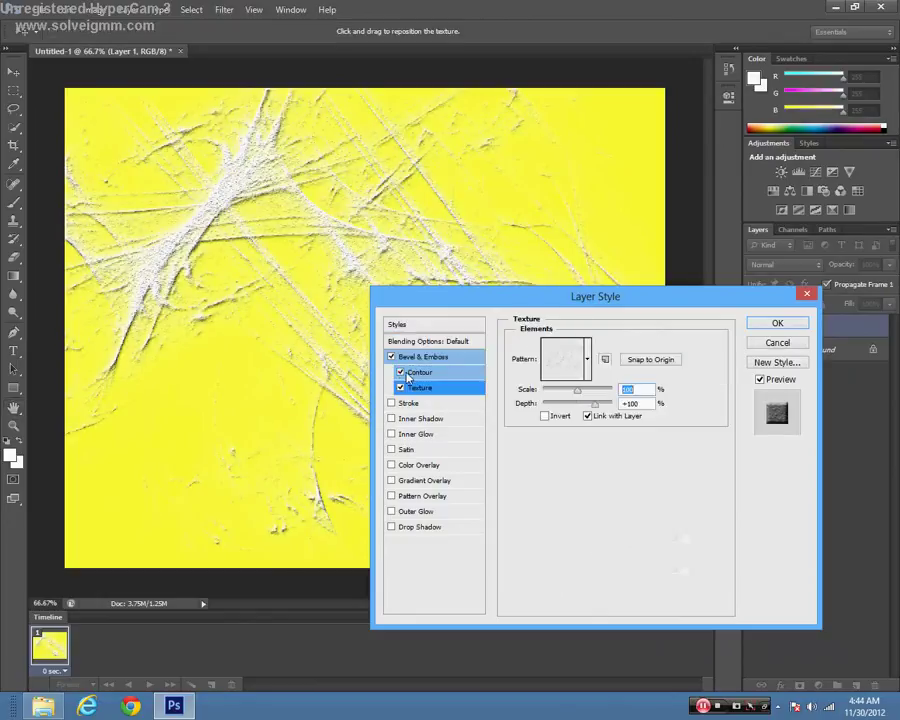
pyautogui.click(399, 372)
pyautogui.click(565, 367)
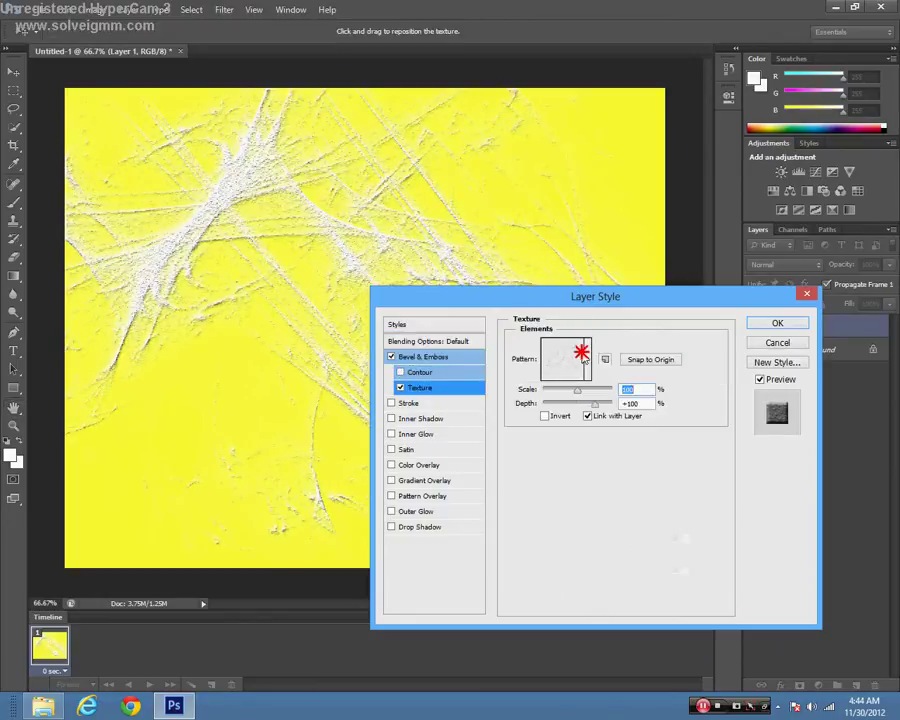
pyautogui.click(564, 401)
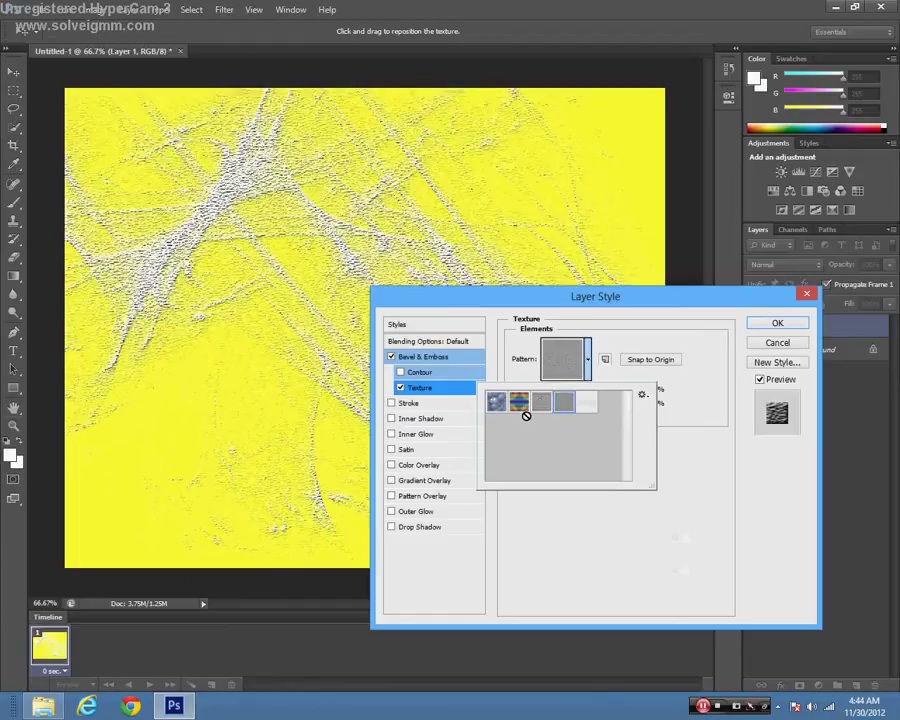
pyautogui.click(497, 402)
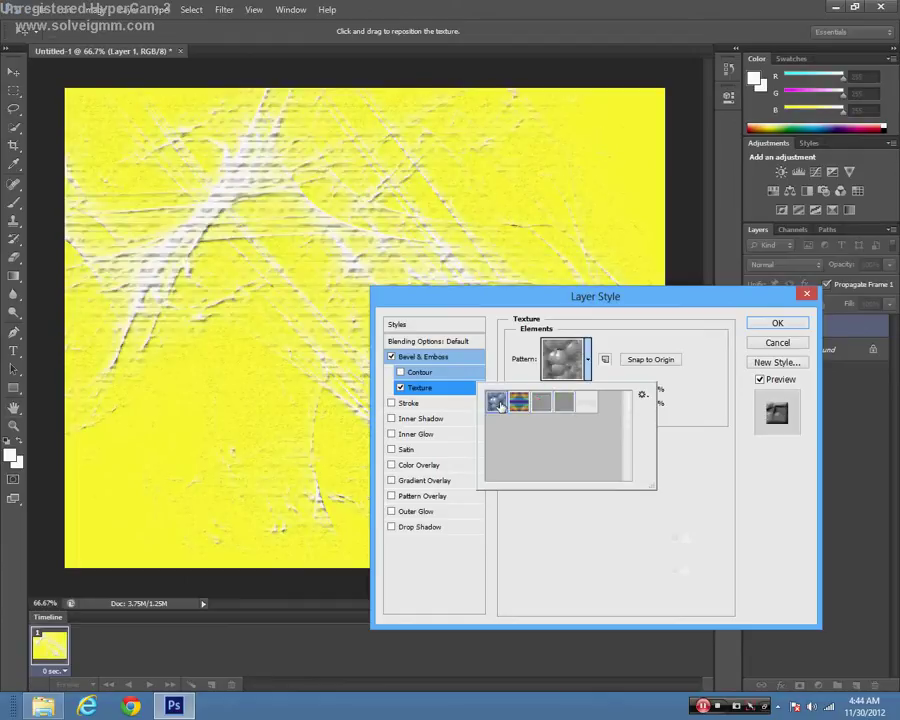
pyautogui.click(400, 387)
# Step: Try Inner Shadow and Drop Shadow, remove both, and return to Bevel & Emboss settings
pyautogui.click(420, 418)
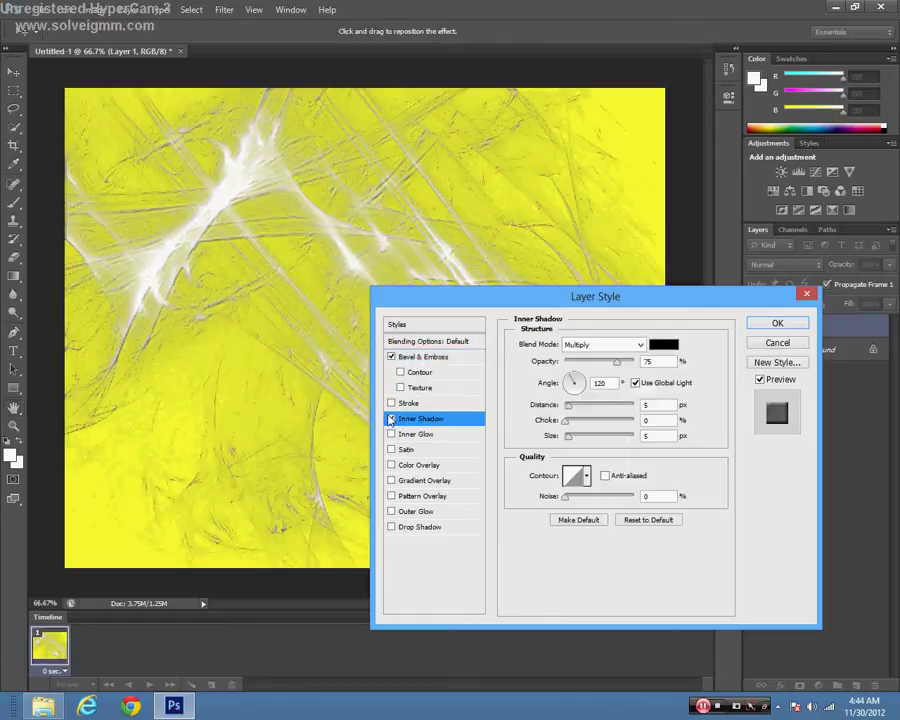
pyautogui.click(391, 419)
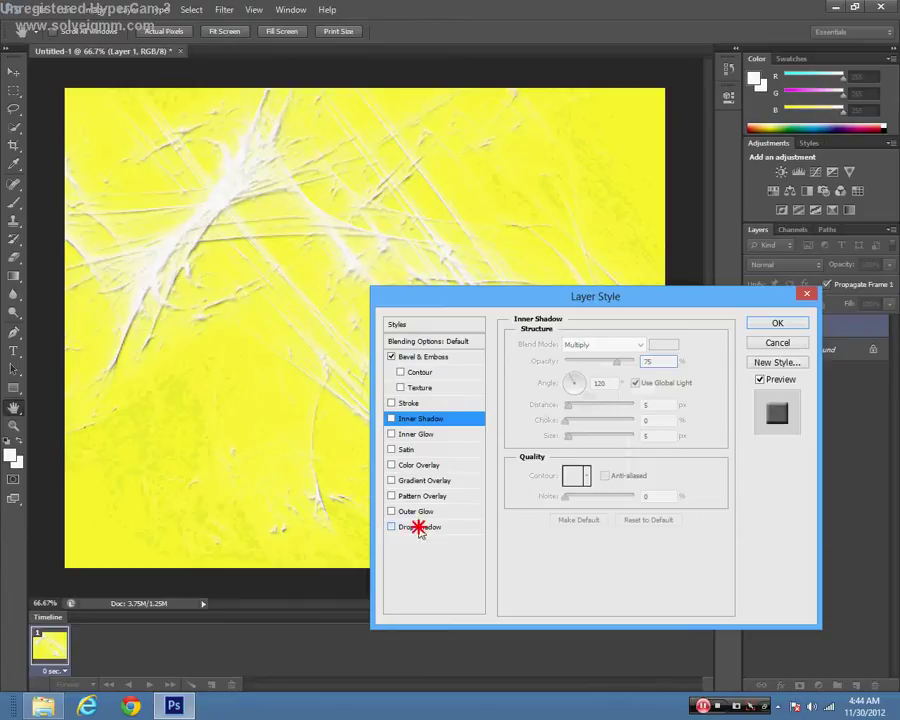
pyautogui.click(416, 526)
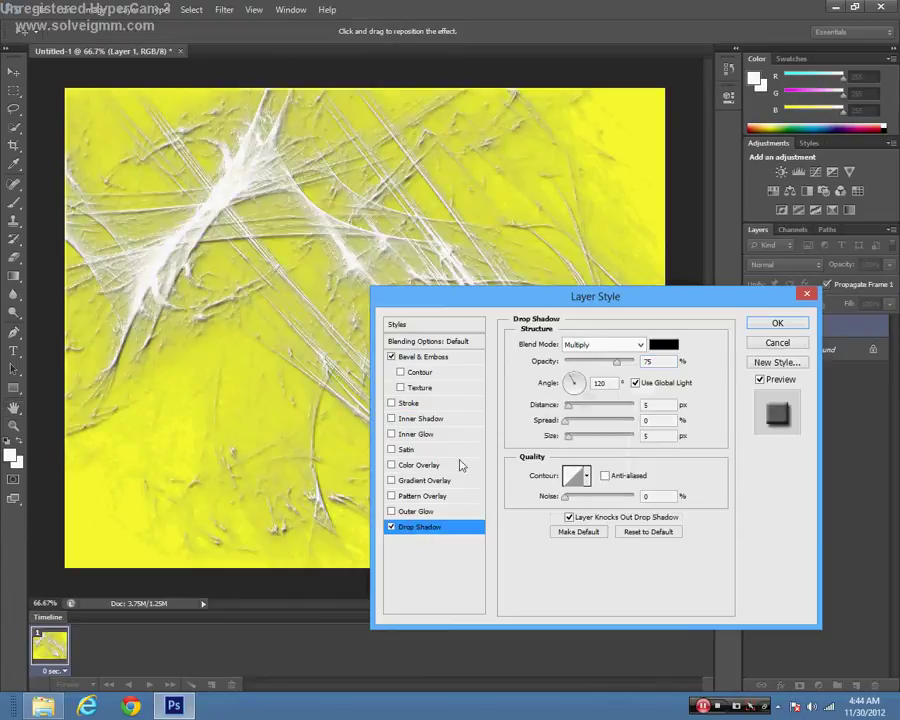
pyautogui.click(566, 421)
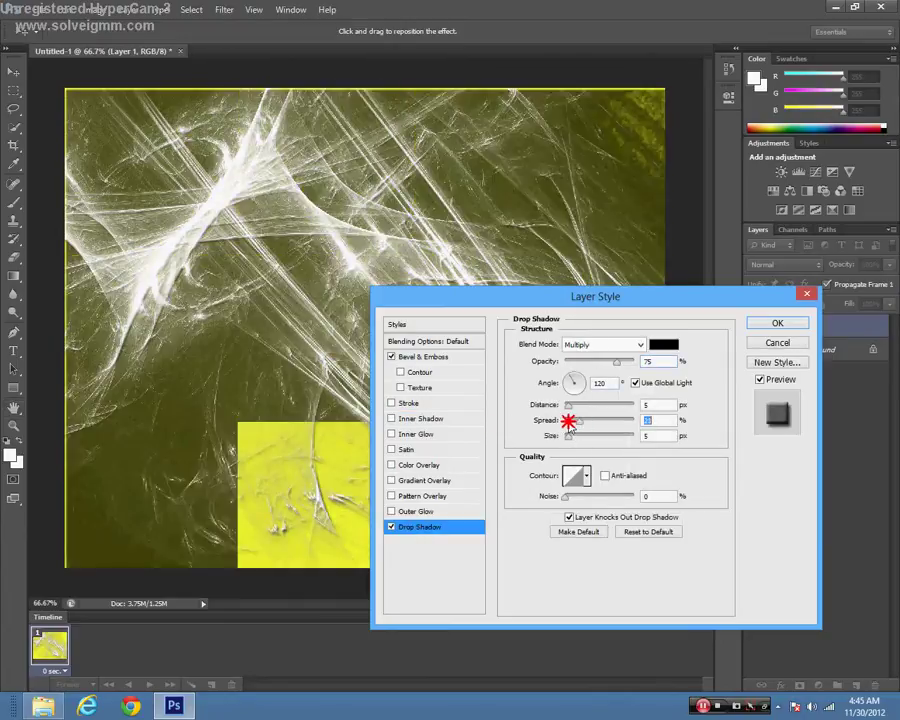
pyautogui.moveTo(568, 405); pyautogui.dragTo(490, 393)
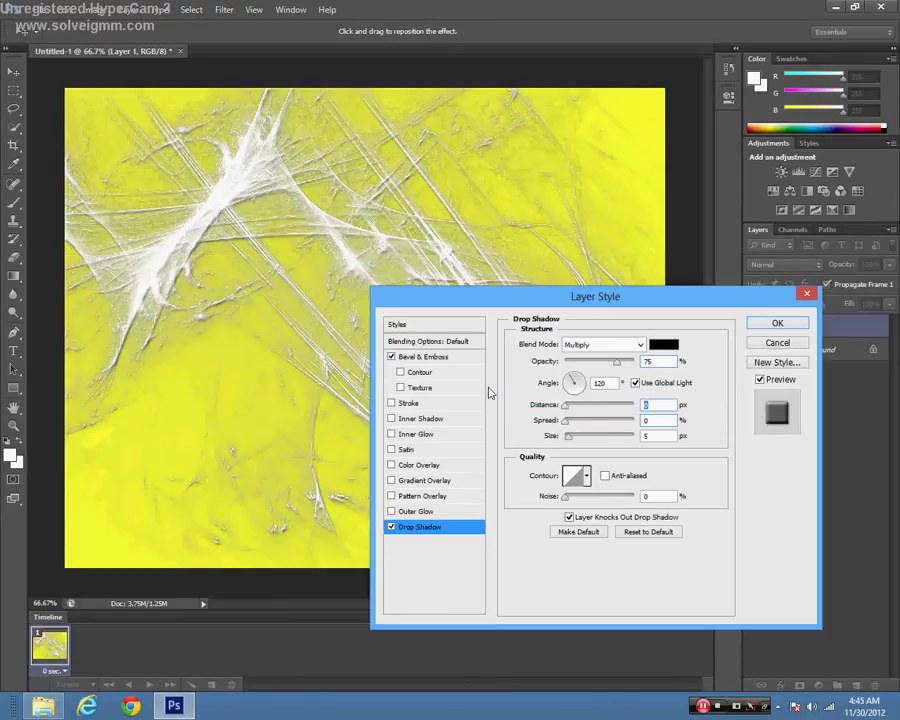
pyautogui.click(391, 527)
pyautogui.click(412, 357)
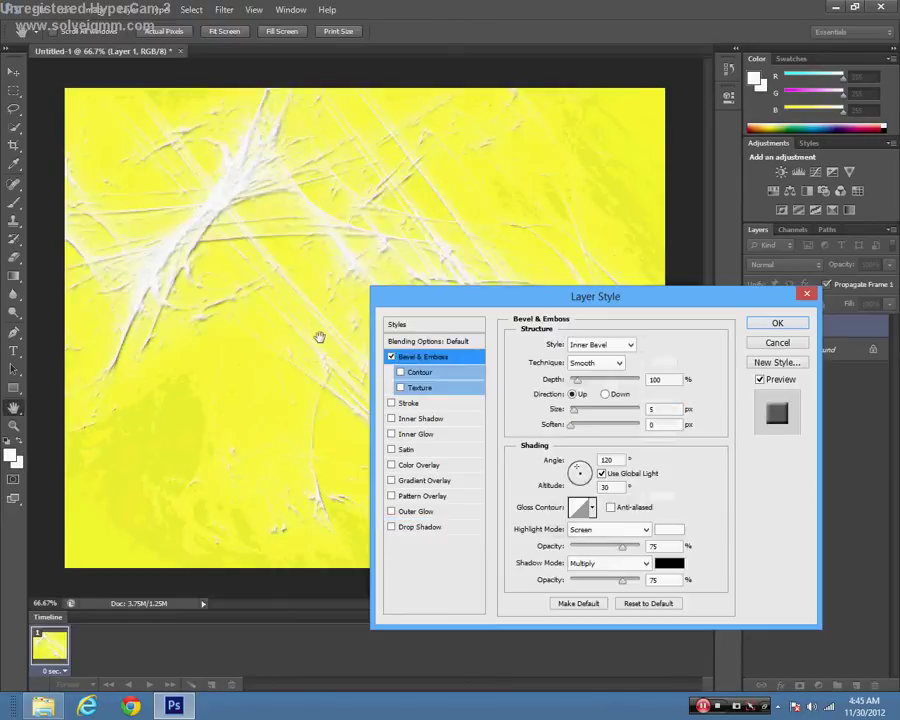
# Step: Apply Bevel & Emboss as Layer 1's only effect and close Layer Style
pyautogui.click(777, 324)
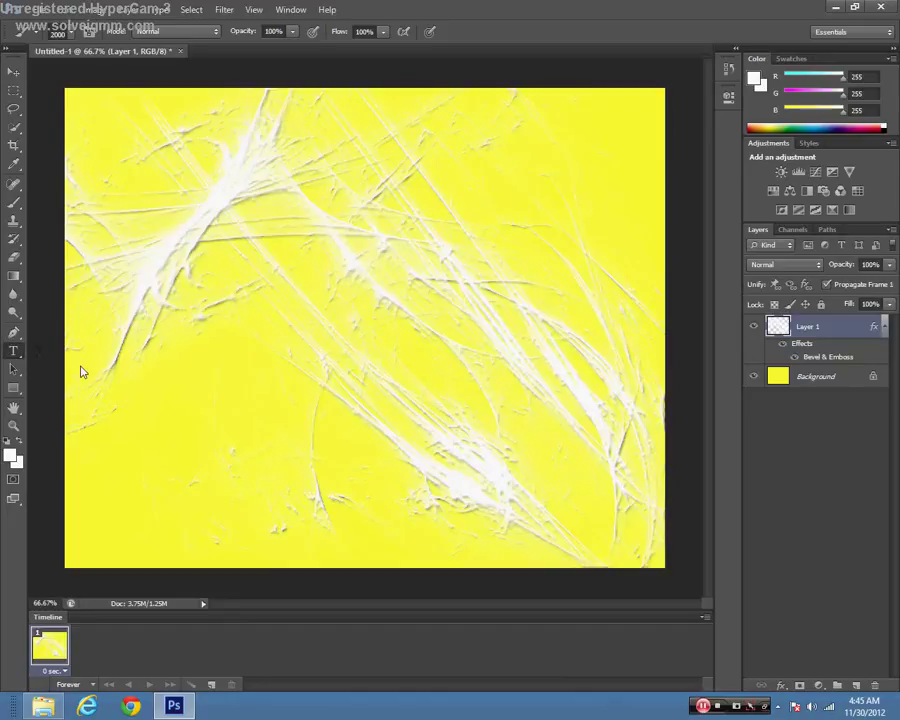
pyautogui.click(16, 349)
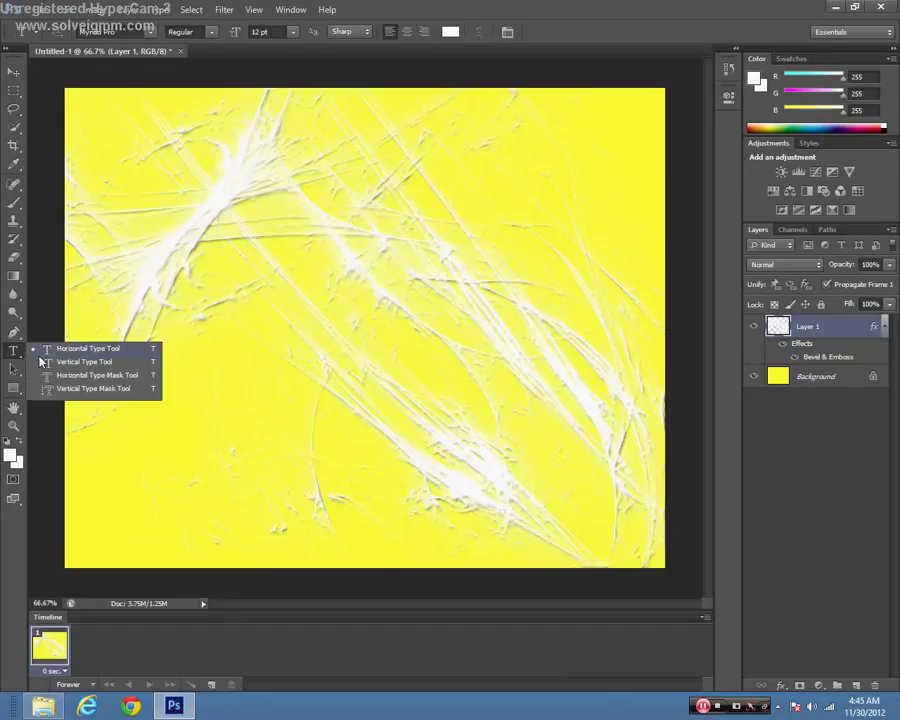
# Step: Type the name on the canvas as 72 pt horizontal text and select it for recolouring
pyautogui.click(52, 358)
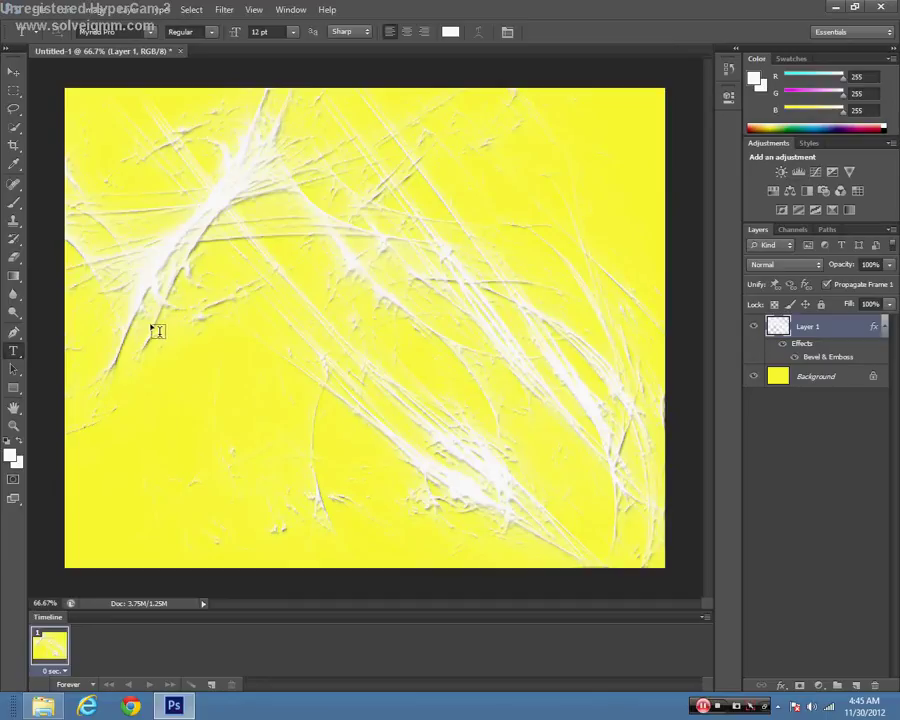
pyautogui.click(292, 37)
pyautogui.click(278, 272)
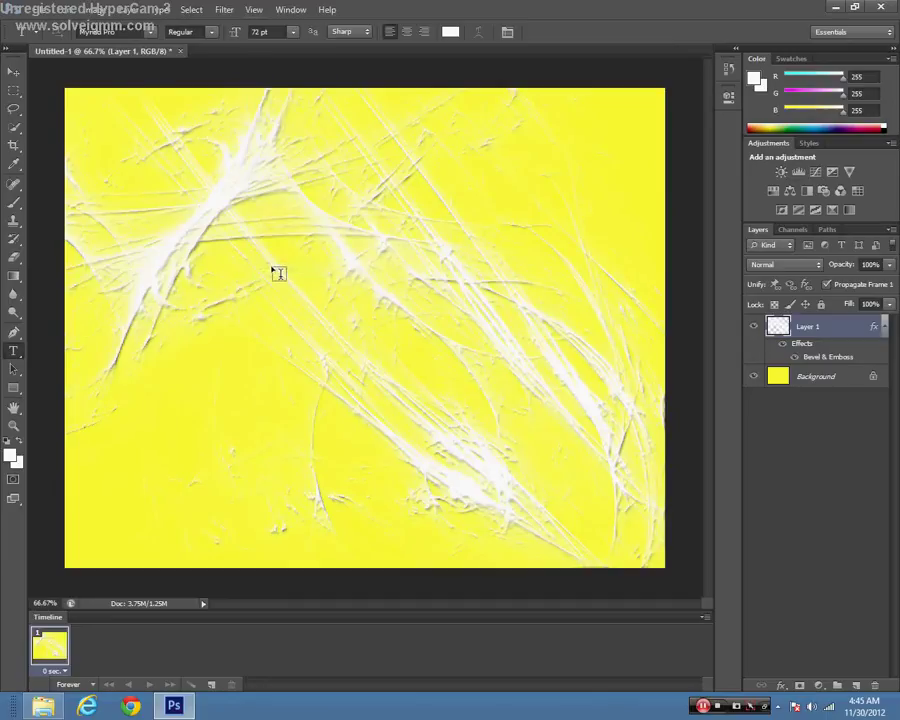
pyautogui.click(199, 357)
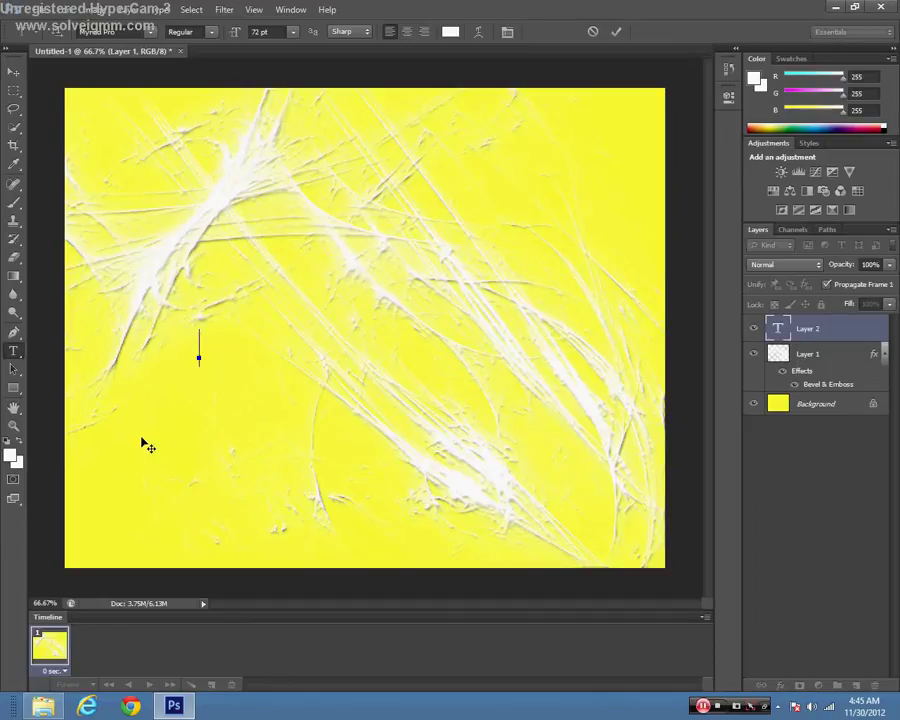
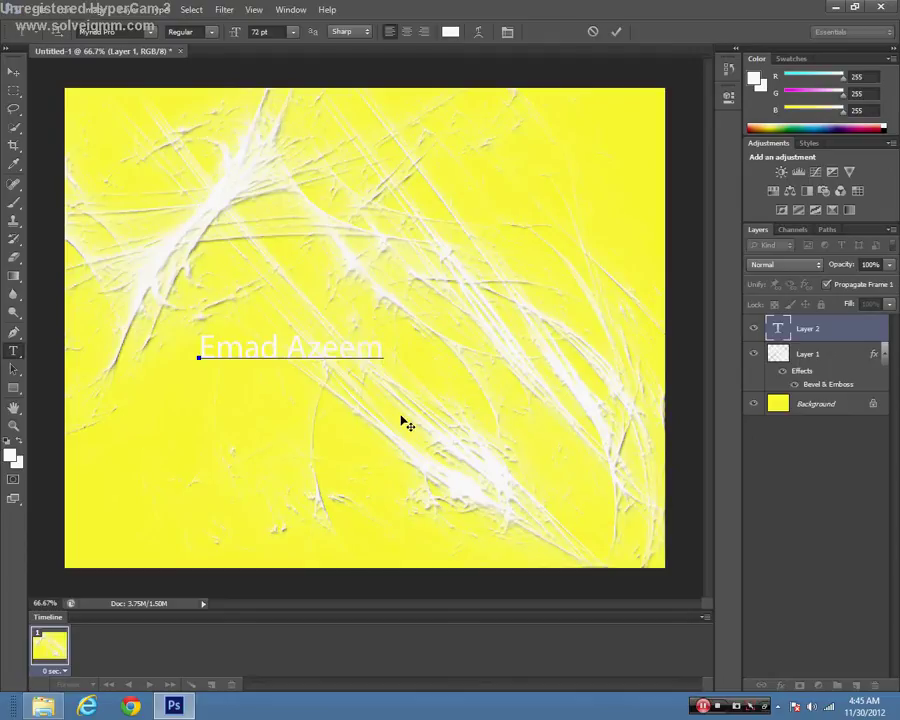
pyautogui.hotkey('ctrl', 'a')
pyautogui.click(450, 31)
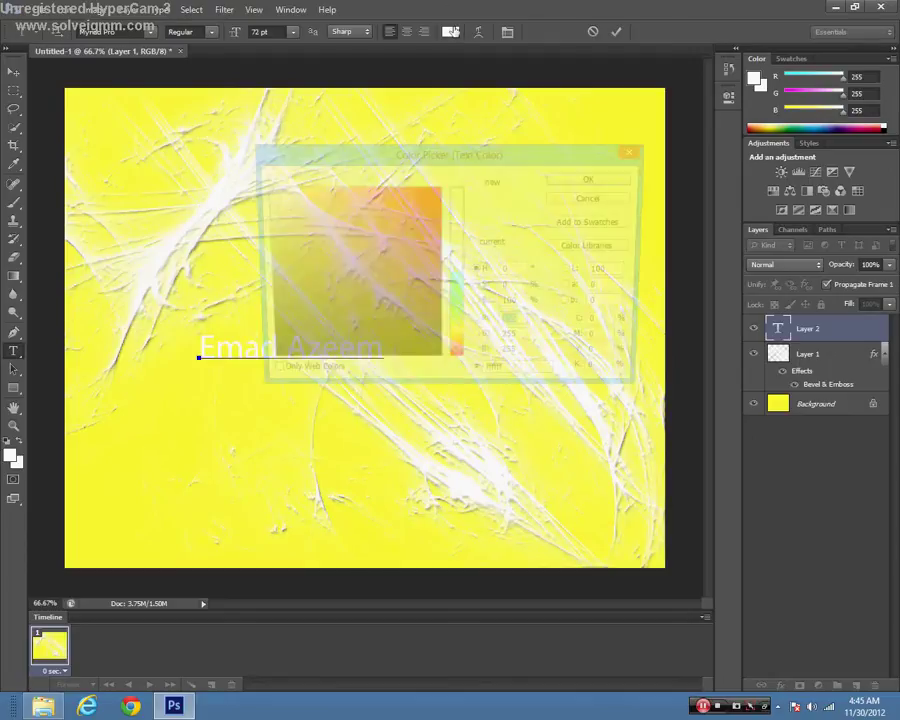
# Step: Colour the name orange (ffb400) and drag it to the left-middle of the canvas
pyautogui.click(455, 345)
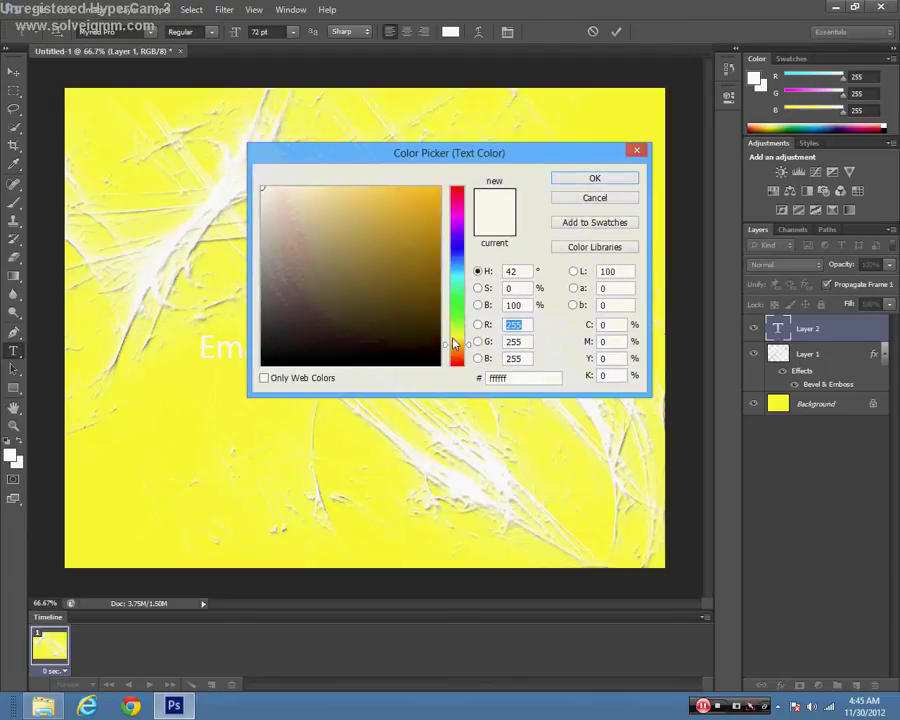
pyautogui.click(438, 188)
pyautogui.click(565, 184)
pyautogui.moveTo(370, 415); pyautogui.dragTo(463, 237)
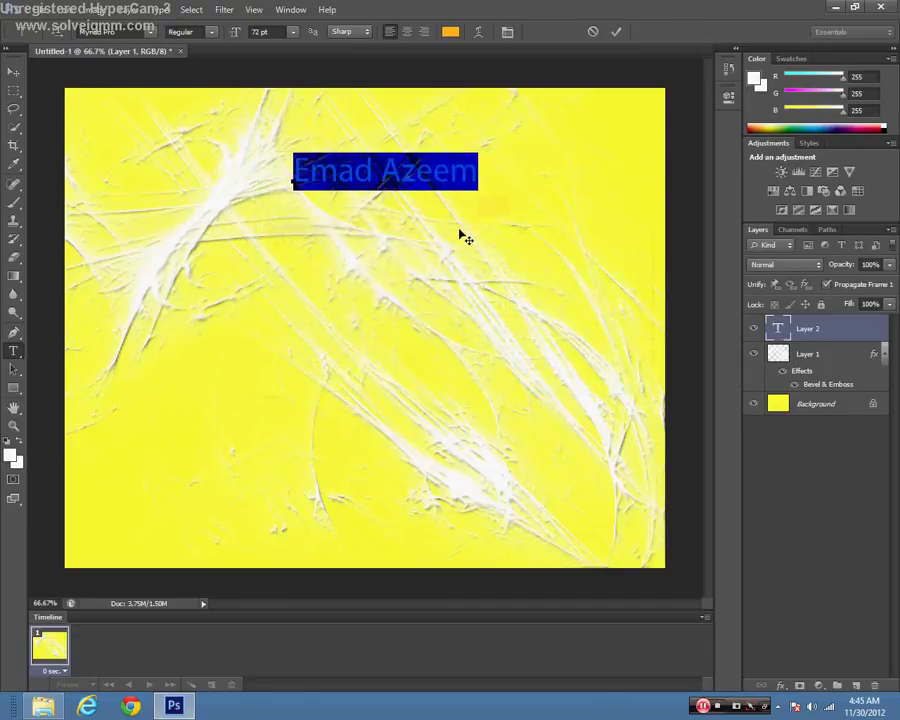
pyautogui.click(464, 169)
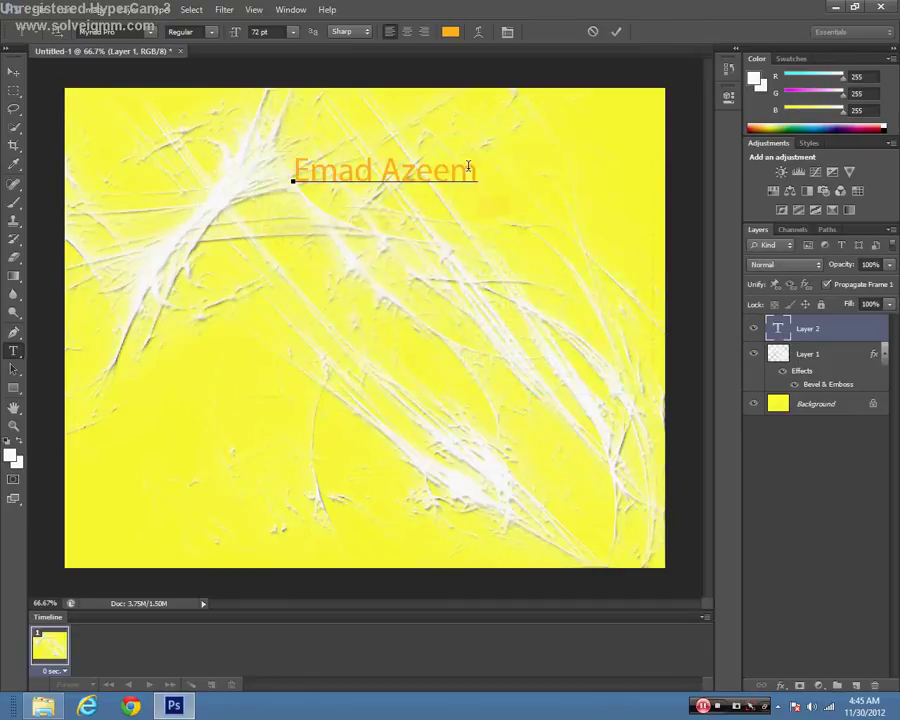
pyautogui.moveTo(458, 301); pyautogui.dragTo(460, 252)
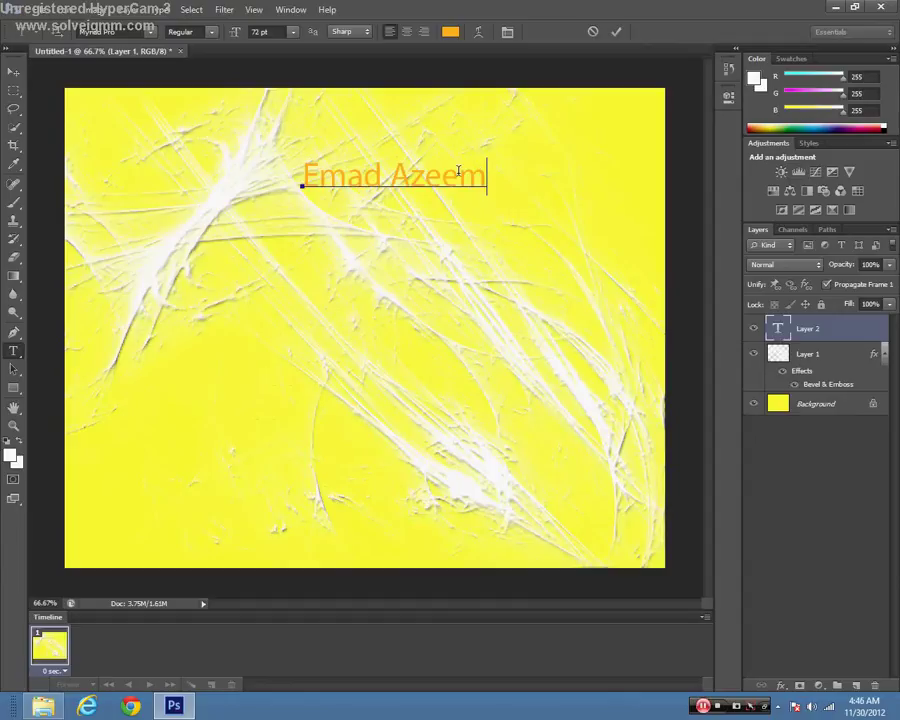
# Step: Free-transform the name text with Ctrl+T, stretching it narrower and taller
pyautogui.click(12, 74)
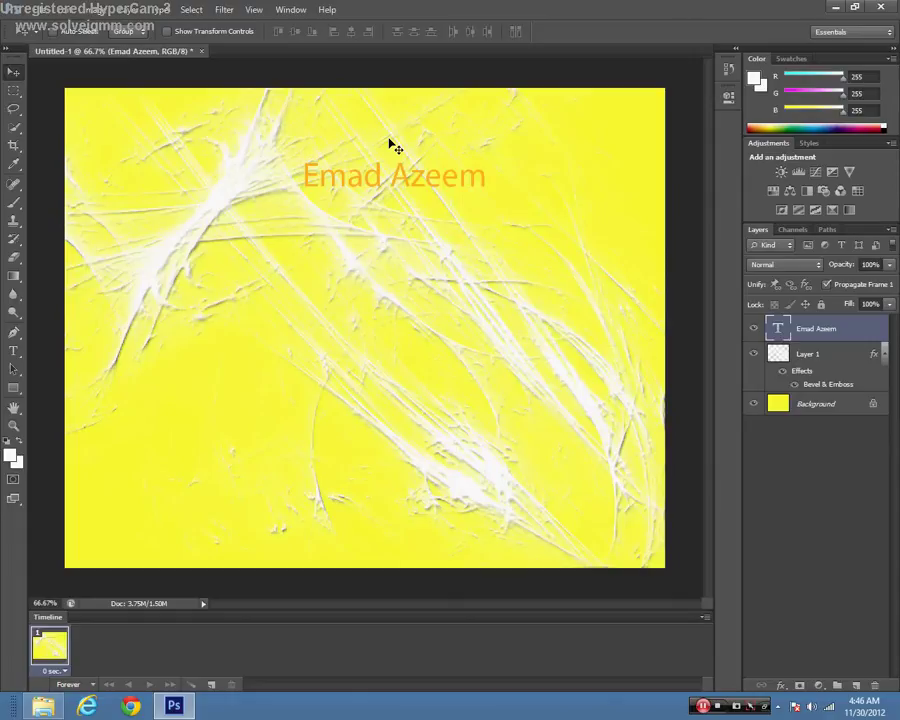
pyautogui.hotkey('ctrl', 't')
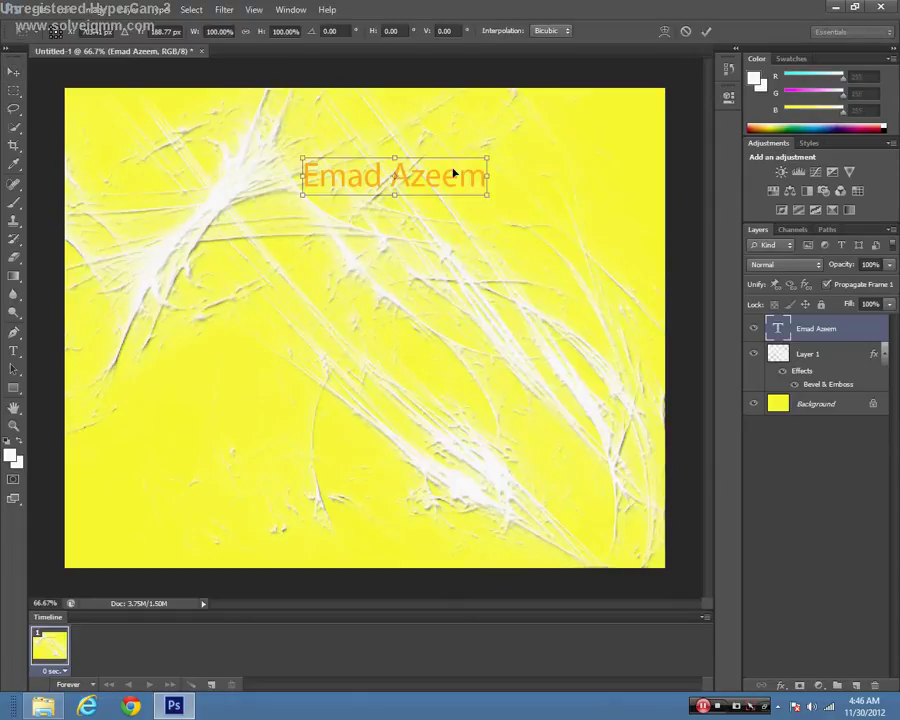
pyautogui.moveTo(487, 155)
pyautogui.mouseDown()
pyautogui.moveTo(502, 137)
pyautogui.moveTo(478, 147)
pyautogui.mouseUp()
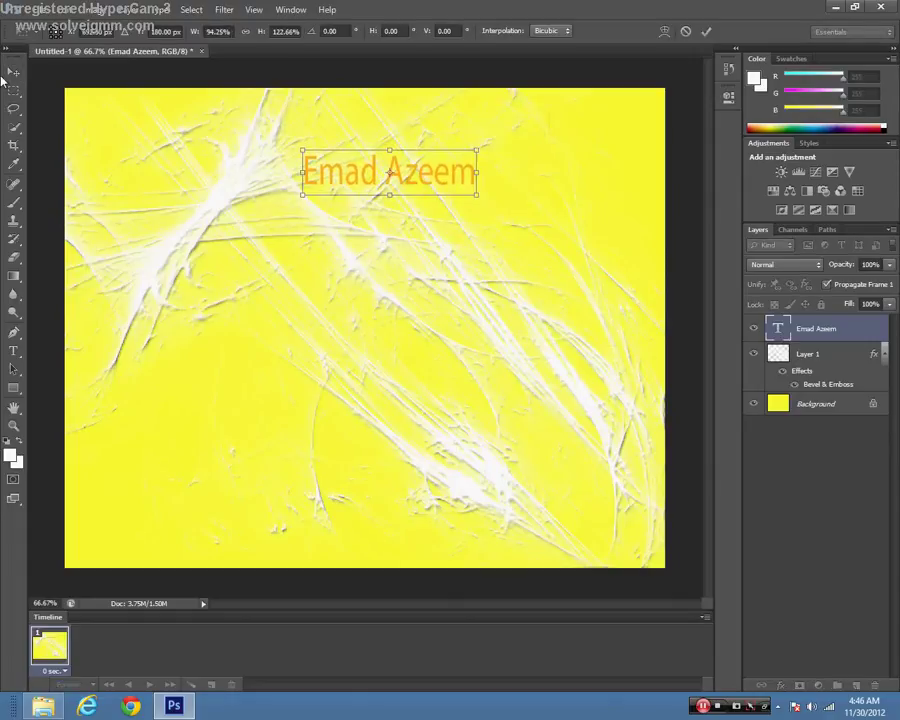
# Step: Rotate the text about 16° clockwise via Edit > Transform > Rotate and commit
pyautogui.click(62, 9)
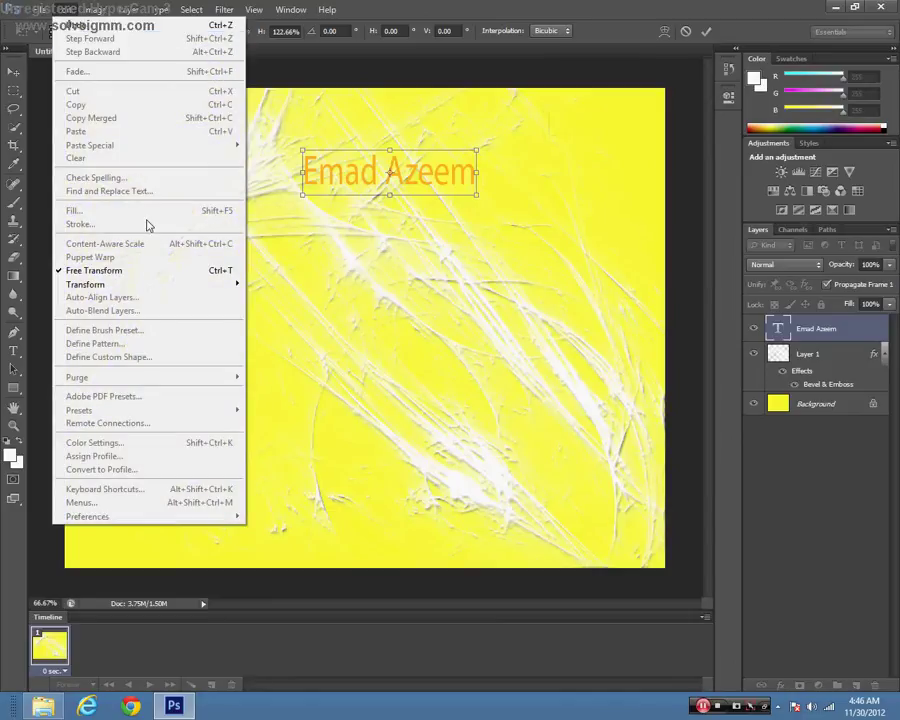
pyautogui.moveTo(238, 285)
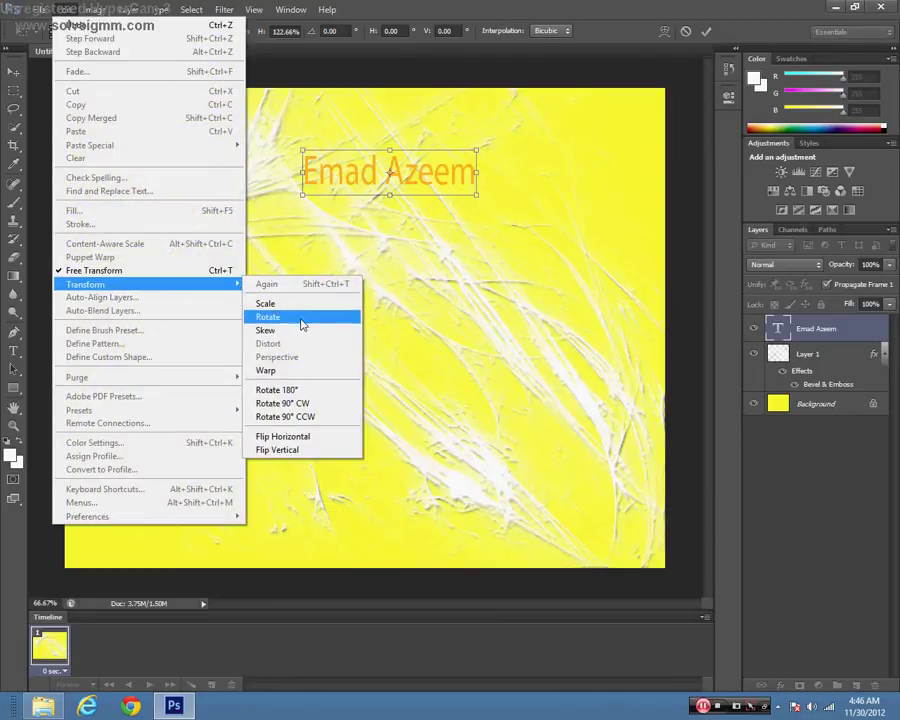
pyautogui.click(472, 208)
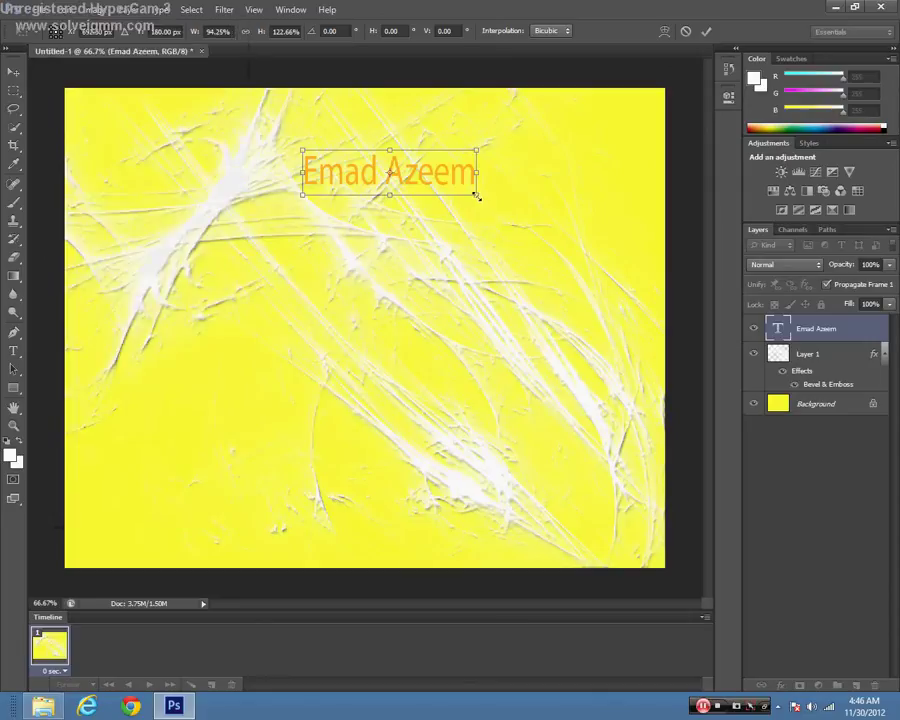
pyautogui.moveTo(476, 197); pyautogui.dragTo(497, 296)
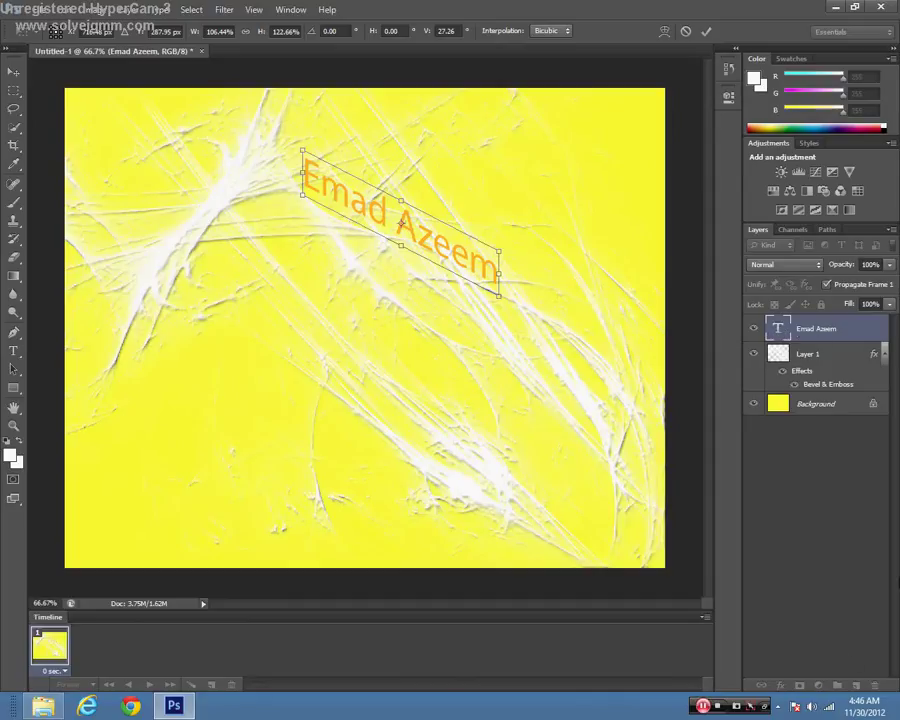
pyautogui.click(705, 31)
pyautogui.click(782, 686)
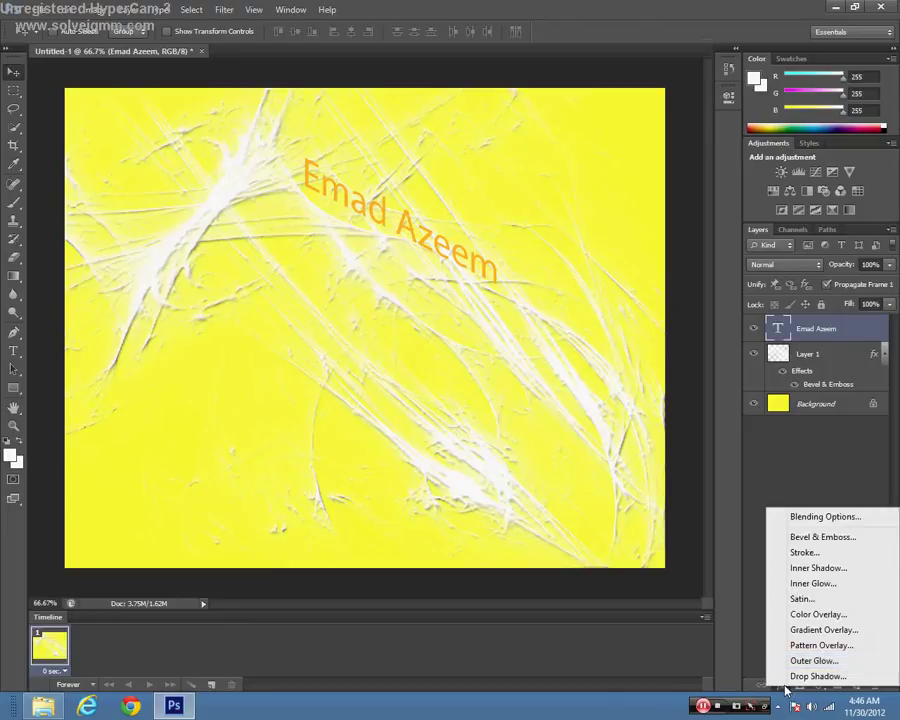
pyautogui.click(795, 518)
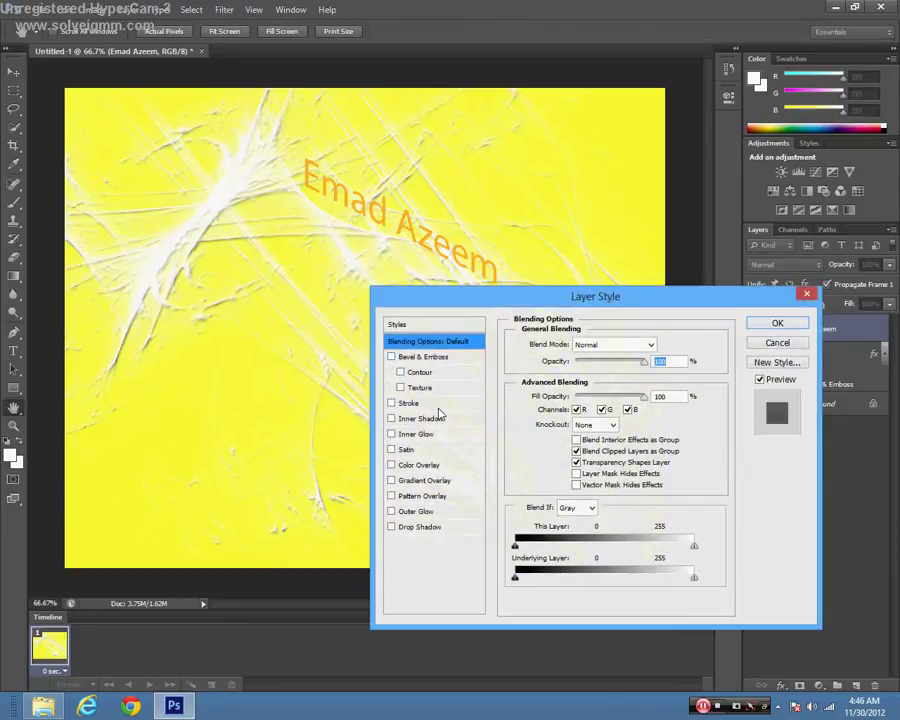
pyautogui.click(420, 418)
pyautogui.moveTo(616, 361); pyautogui.dragTo(640, 361)
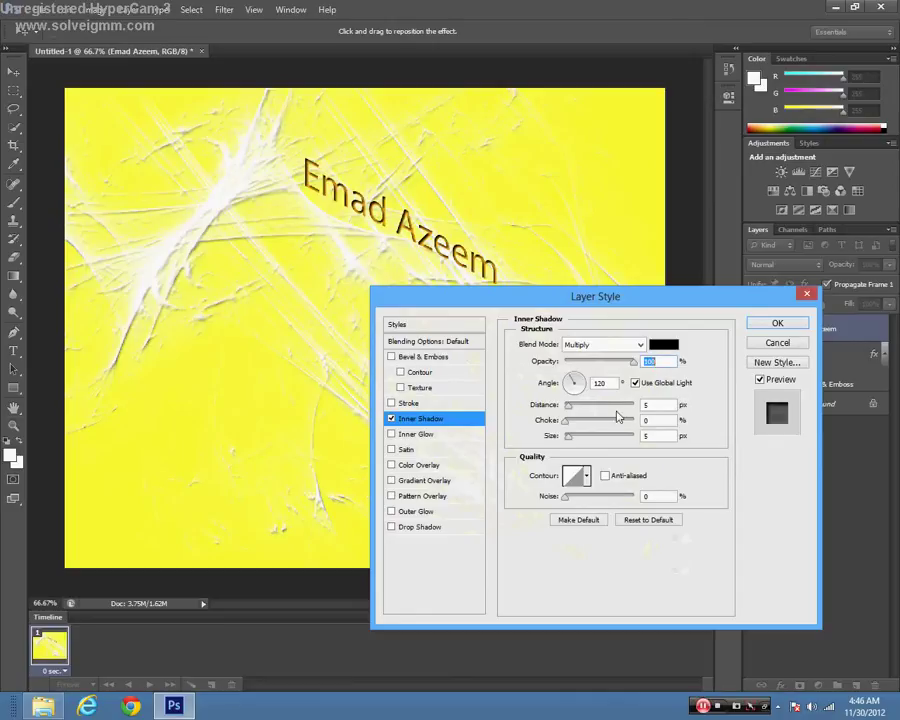
pyautogui.moveTo(621, 403); pyautogui.dragTo(636, 404)
pyautogui.moveTo(578, 410); pyautogui.dragTo(510, 420)
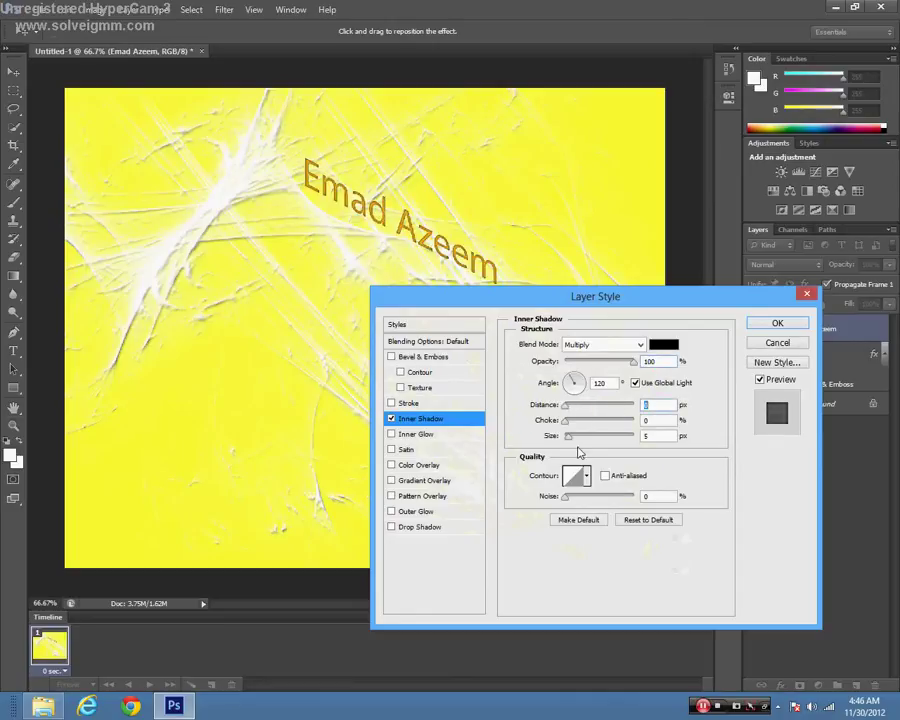
pyautogui.moveTo(567, 436)
pyautogui.mouseDown()
pyautogui.moveTo(639, 433)
pyautogui.moveTo(565, 436)
pyautogui.mouseUp()
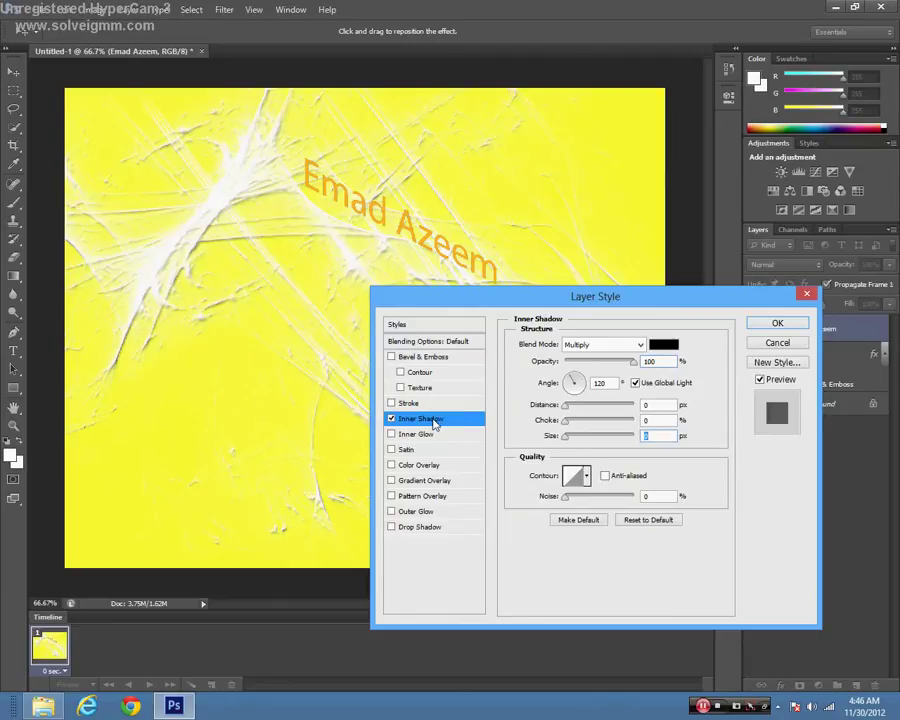
pyautogui.click(391, 418)
# Step: Add an inner glow to the text and give it a pale yellow colour, #fffda
pyautogui.click(391, 434)
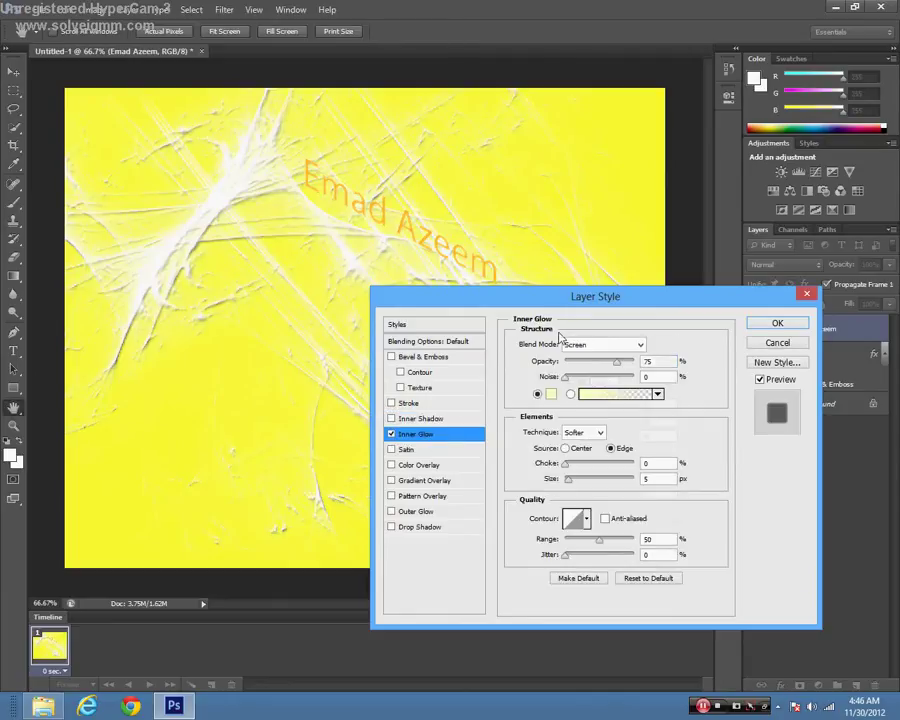
pyautogui.moveTo(571, 484); pyautogui.dragTo(516, 461)
pyautogui.click(553, 394)
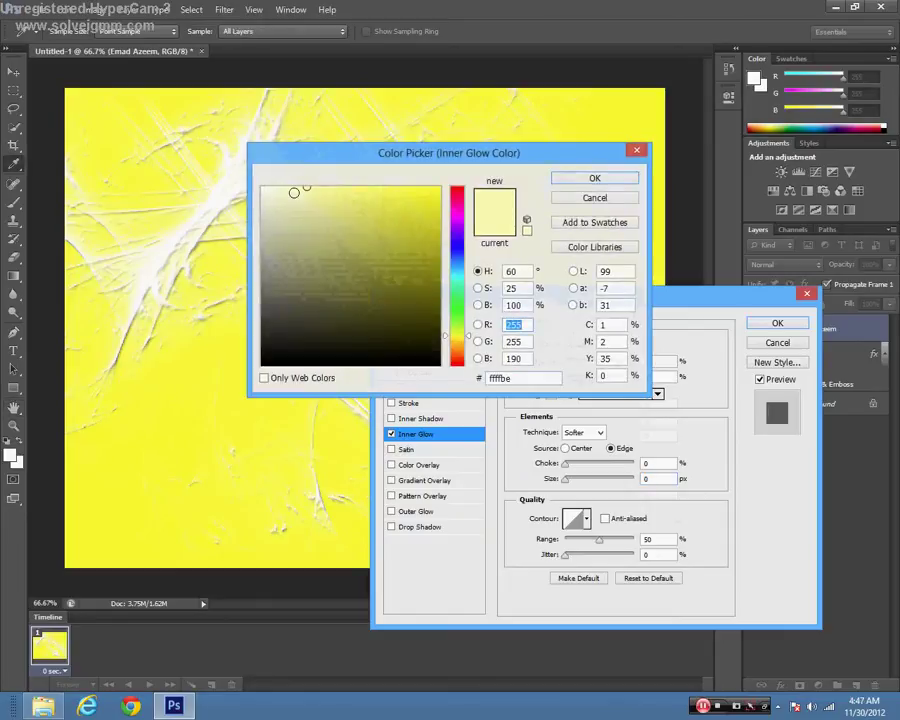
pyautogui.moveTo(293, 192); pyautogui.dragTo(288, 178)
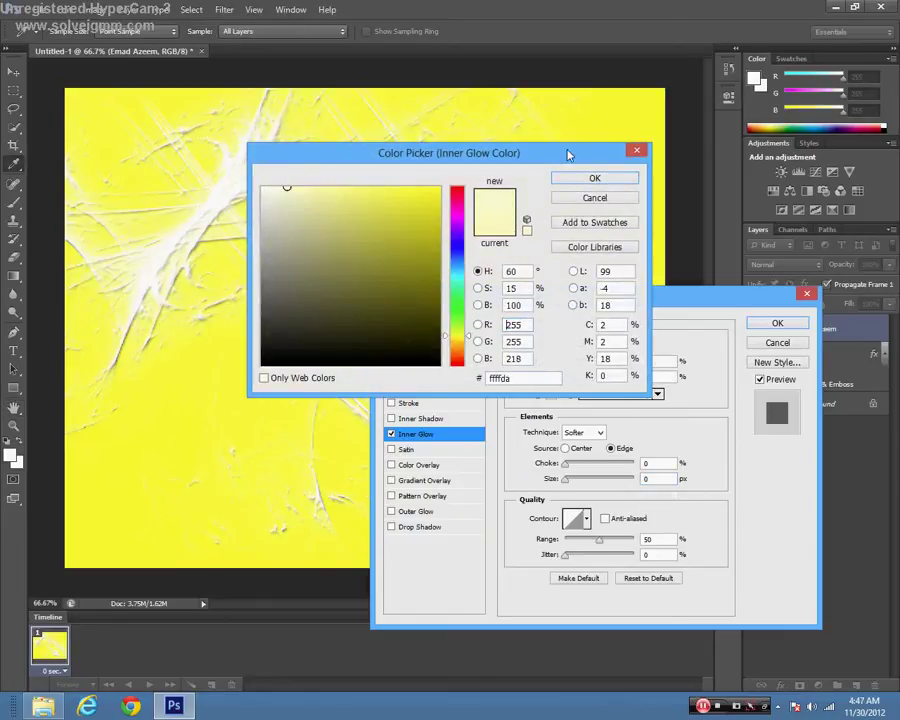
pyautogui.click(594, 178)
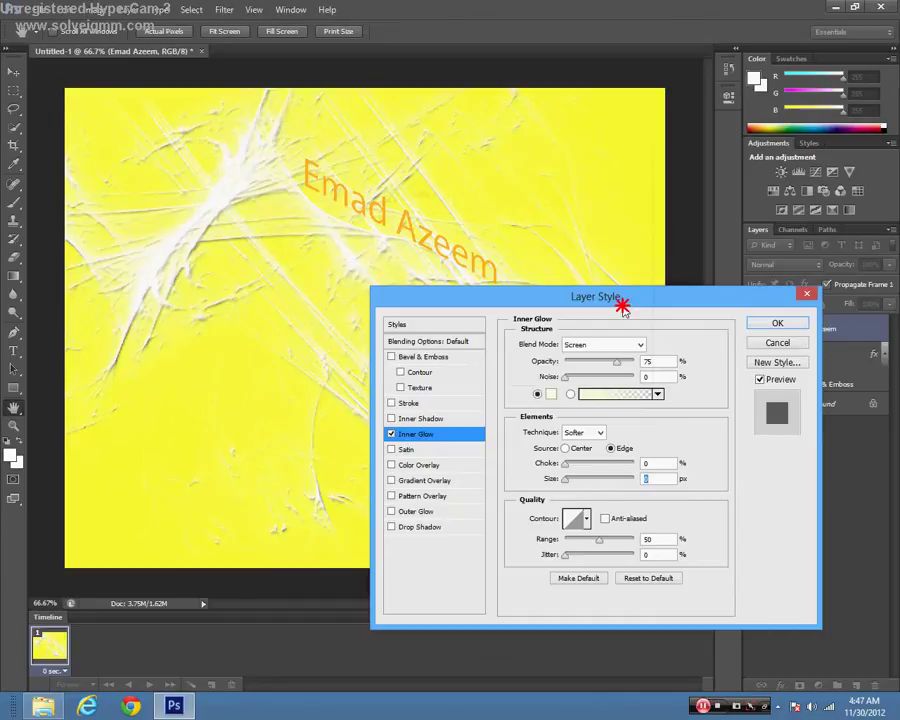
# Step: Set the inner glow size to 7 px and lower its opacity
pyautogui.moveTo(625, 307); pyautogui.dragTo(633, 327)
pyautogui.click(579, 503)
pyautogui.moveTo(579, 503); pyautogui.dragTo(576, 504)
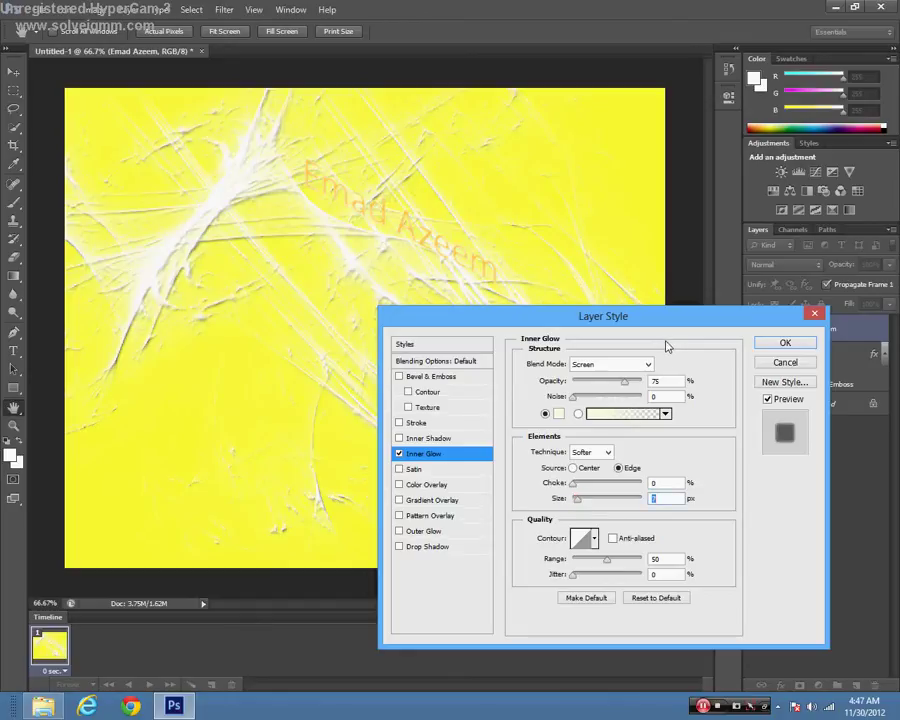
pyautogui.moveTo(641, 388); pyautogui.dragTo(617, 388)
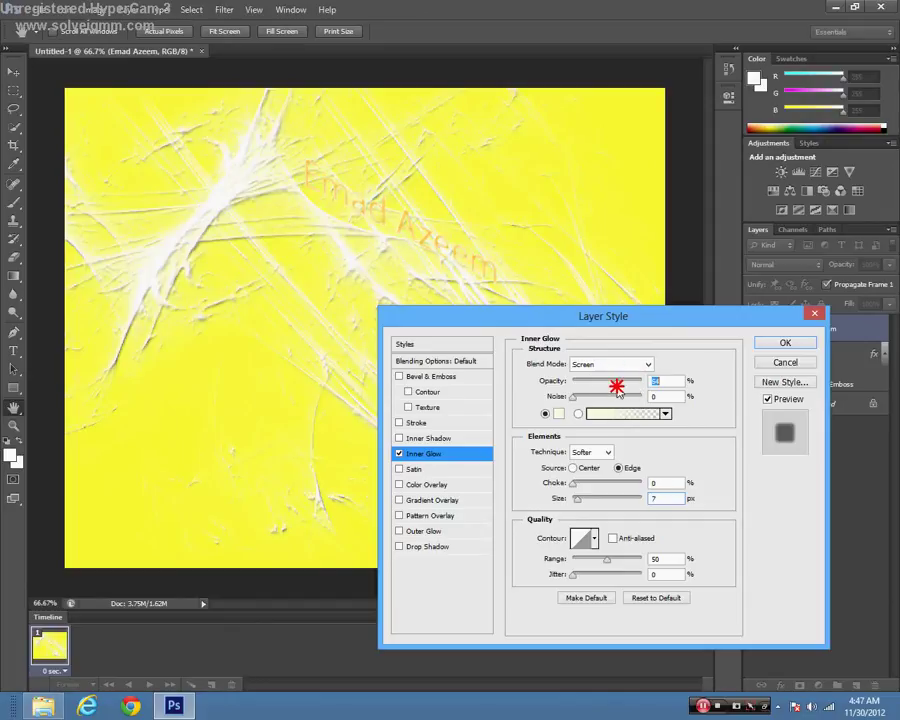
# Step: Try Color Overlay and Gradient Overlay on the text, then turn both off
pyautogui.click(424, 485)
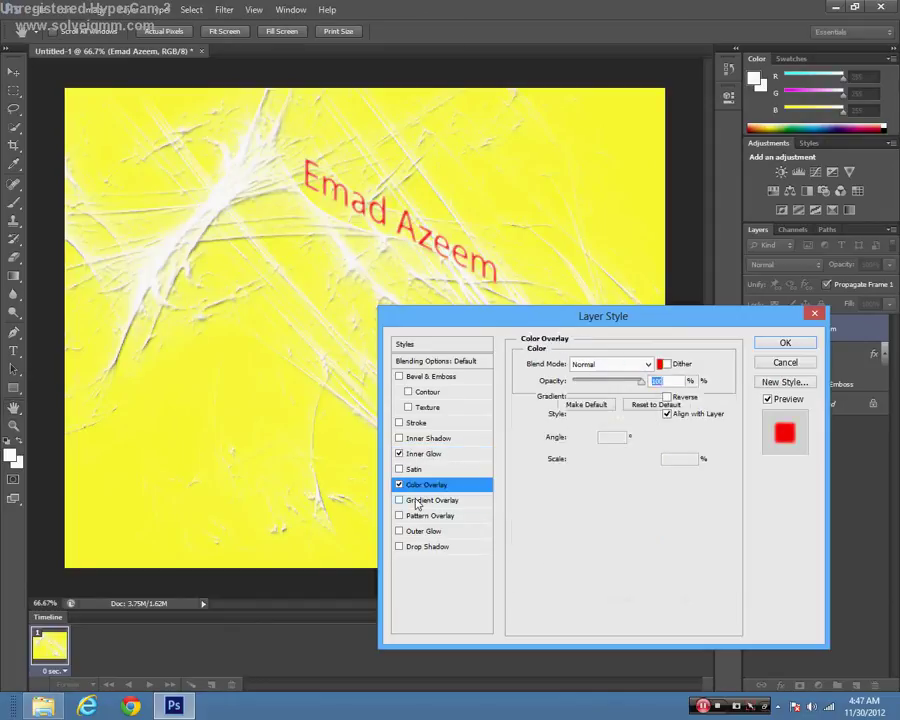
pyautogui.click(404, 499)
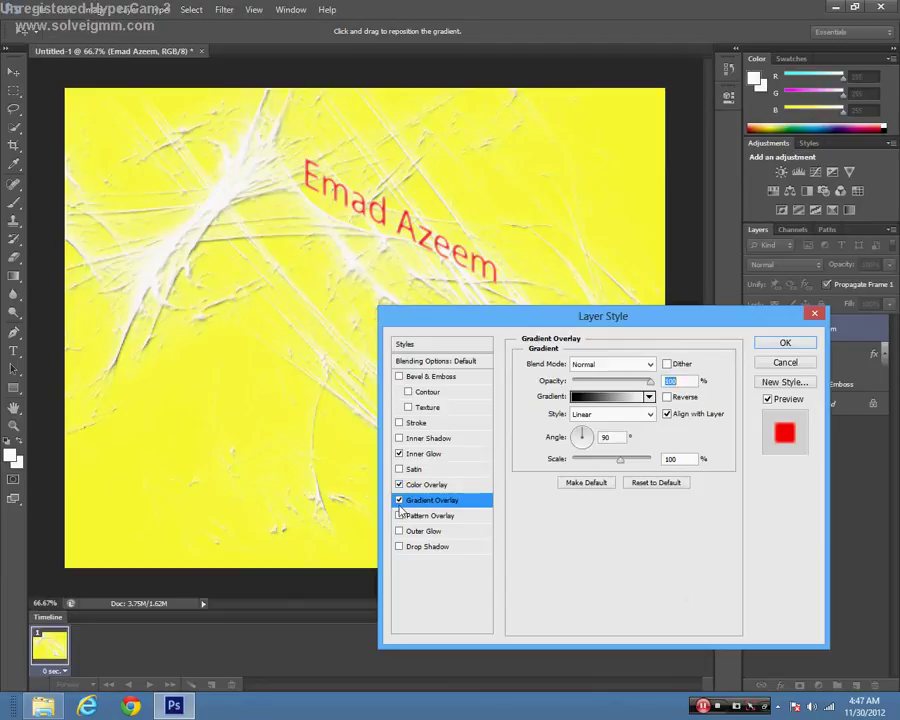
pyautogui.press('space')
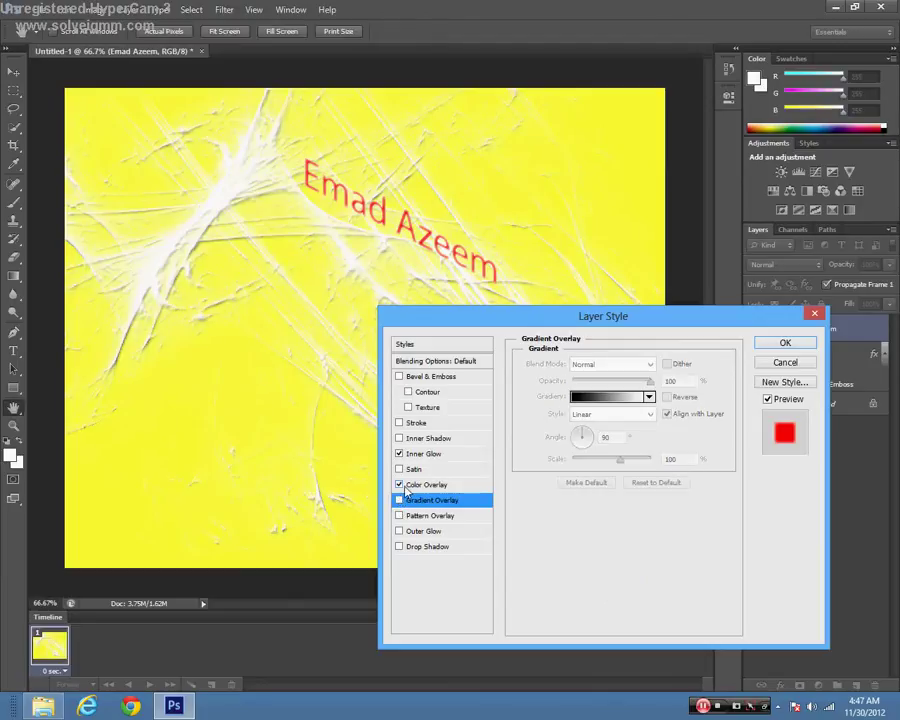
pyautogui.click(402, 486)
# Step: Add a large, soft drop shadow and a bevel and emboss, then apply the styles
pyautogui.click(420, 550)
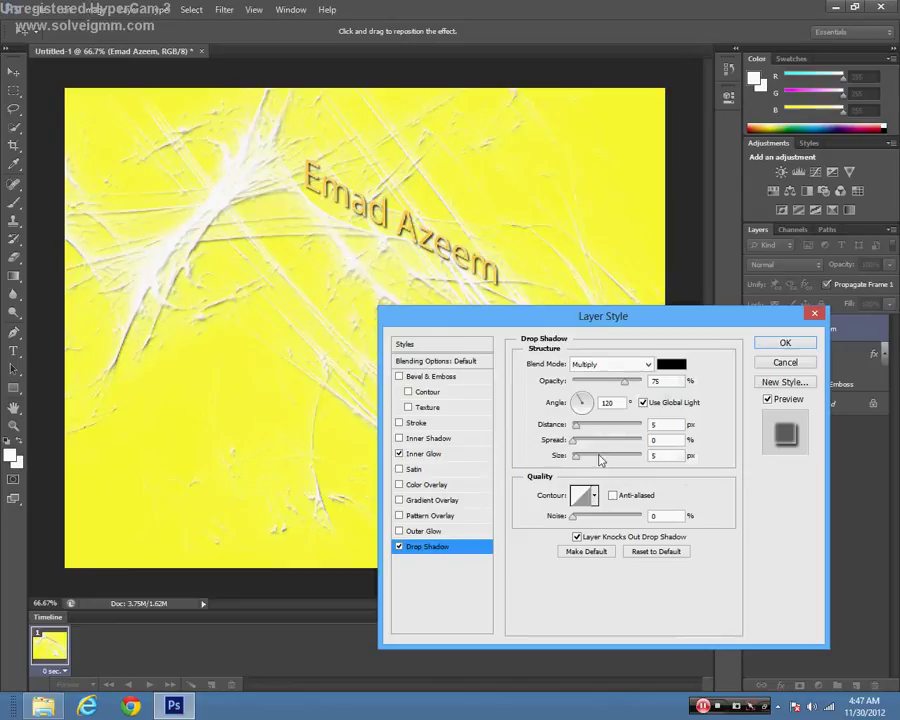
pyautogui.moveTo(576, 456)
pyautogui.mouseDown()
pyautogui.moveTo(776, 464)
pyautogui.moveTo(499, 457)
pyautogui.moveTo(580, 456)
pyautogui.moveTo(583, 438)
pyautogui.moveTo(591, 440)
pyautogui.moveTo(574, 428)
pyautogui.moveTo(597, 428)
pyautogui.mouseUp()
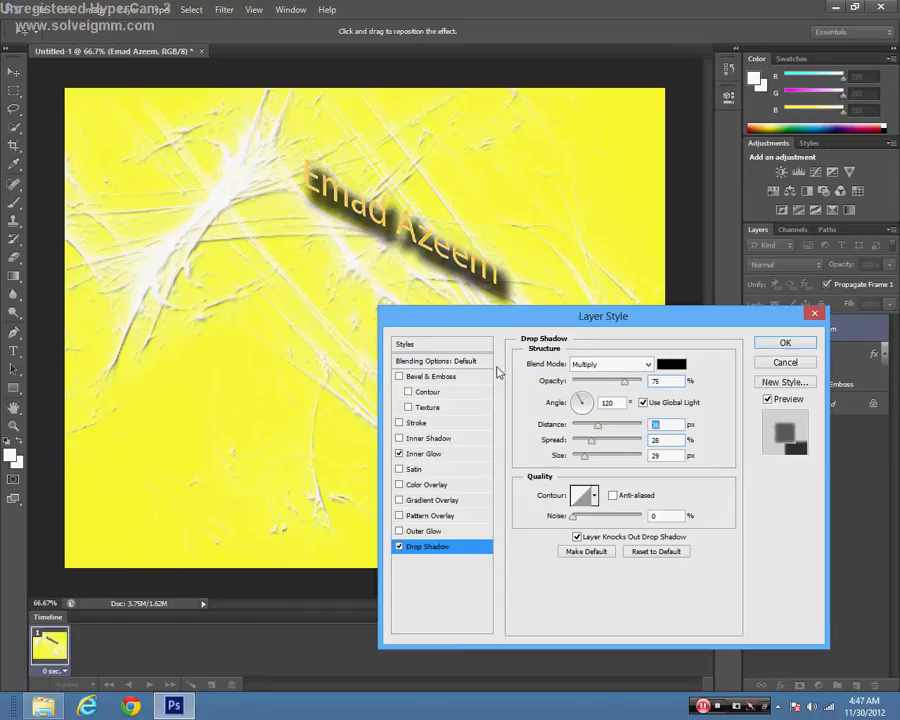
pyautogui.click(419, 377)
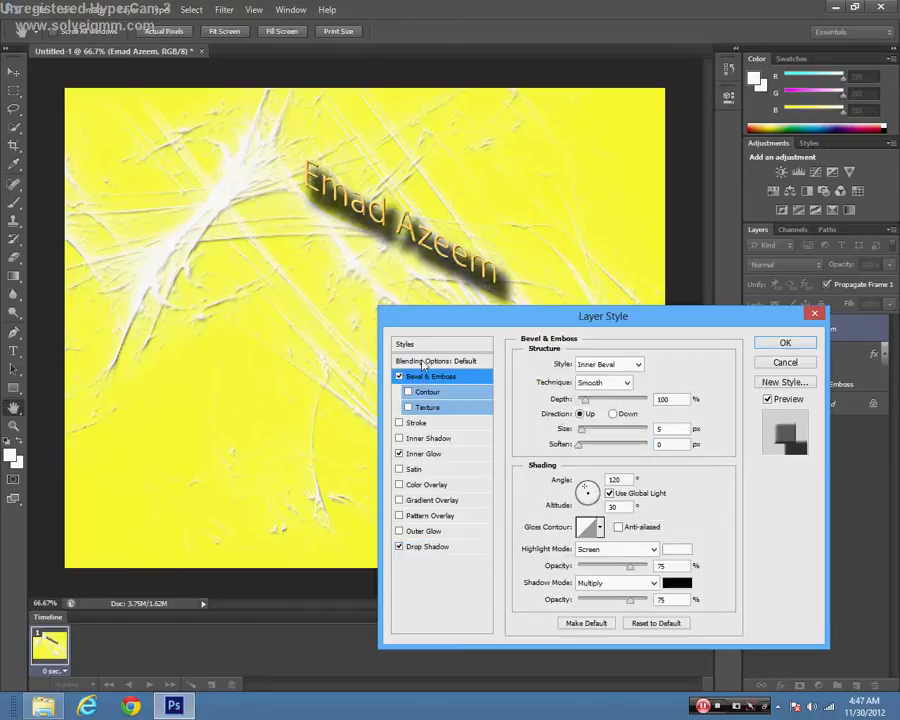
pyautogui.click(760, 338)
pyautogui.click(781, 343)
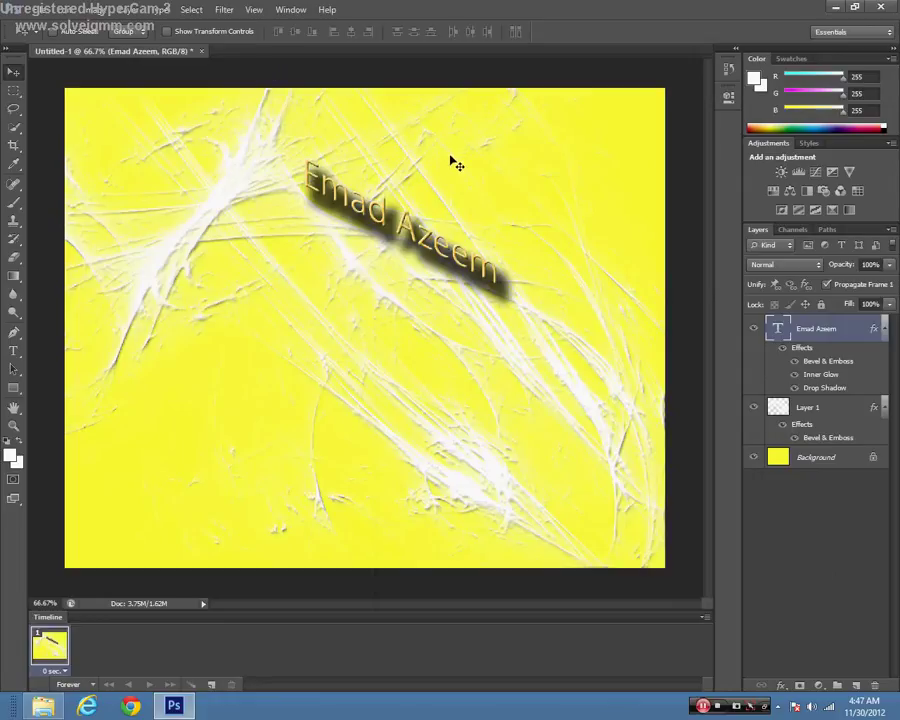
# Step: Create a new blank document with the default File > New settings
pyautogui.click(16, 8)
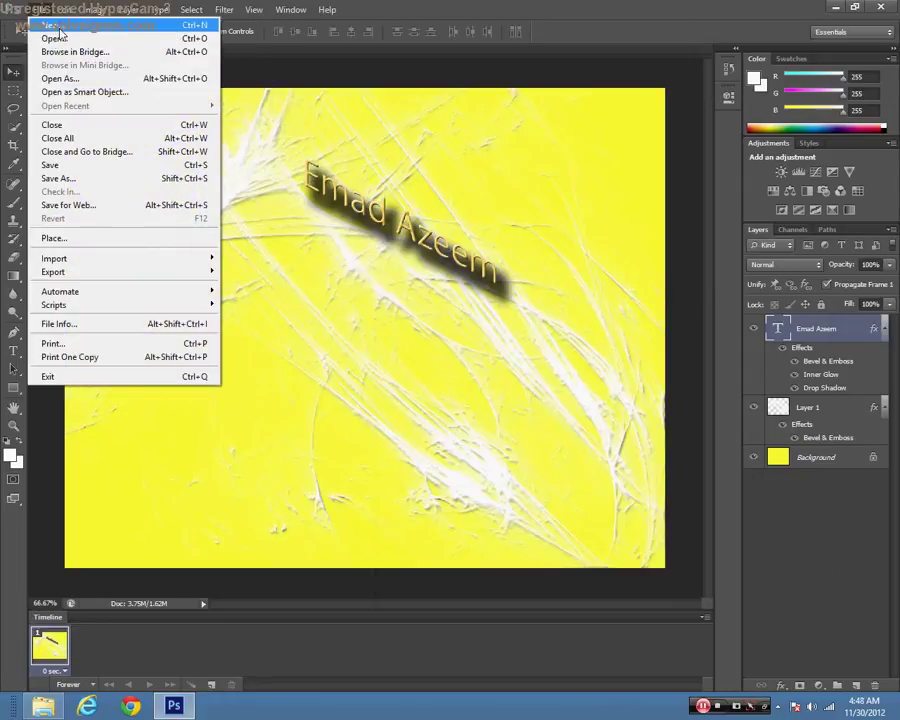
pyautogui.click(55, 25)
pyautogui.click(600, 178)
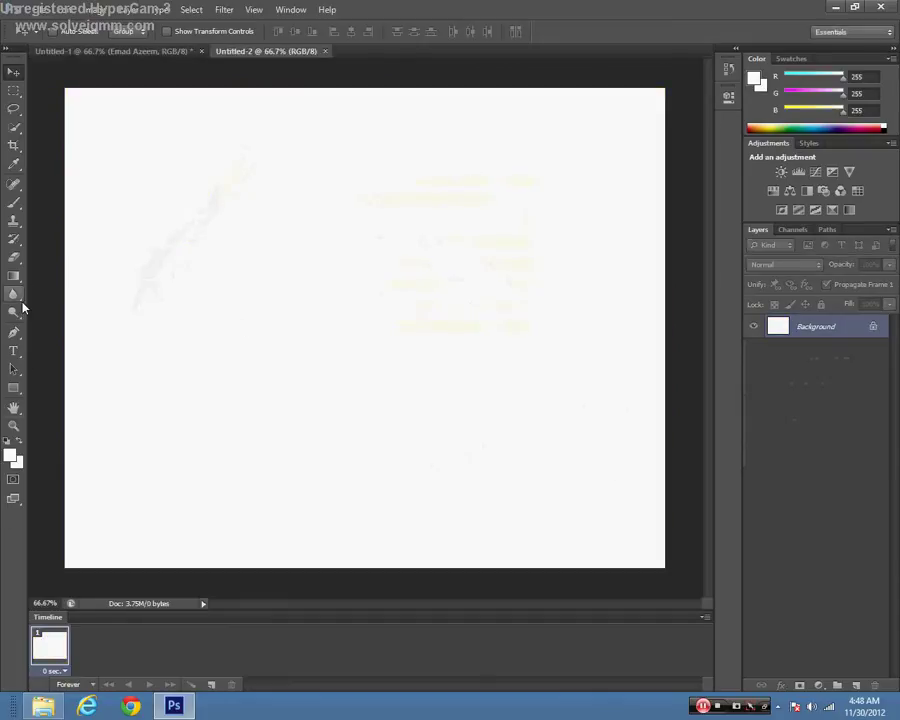
# Step: Set the foreground colour to bright yellow #fcff00 and the background colour to saturated orange
pyautogui.click(12, 455)
pyautogui.click(438, 188)
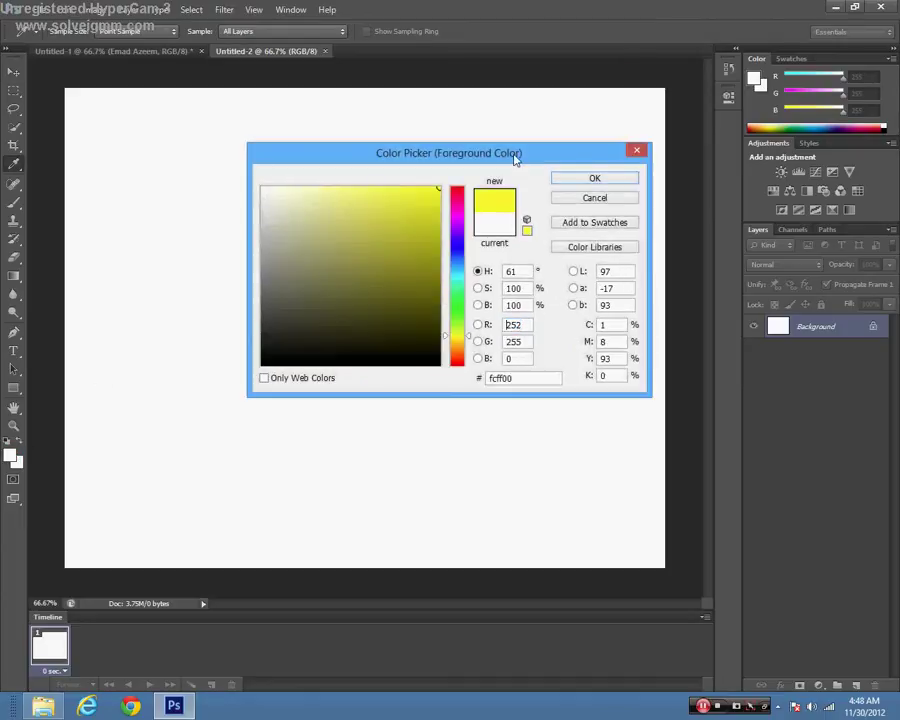
pyautogui.click(575, 179)
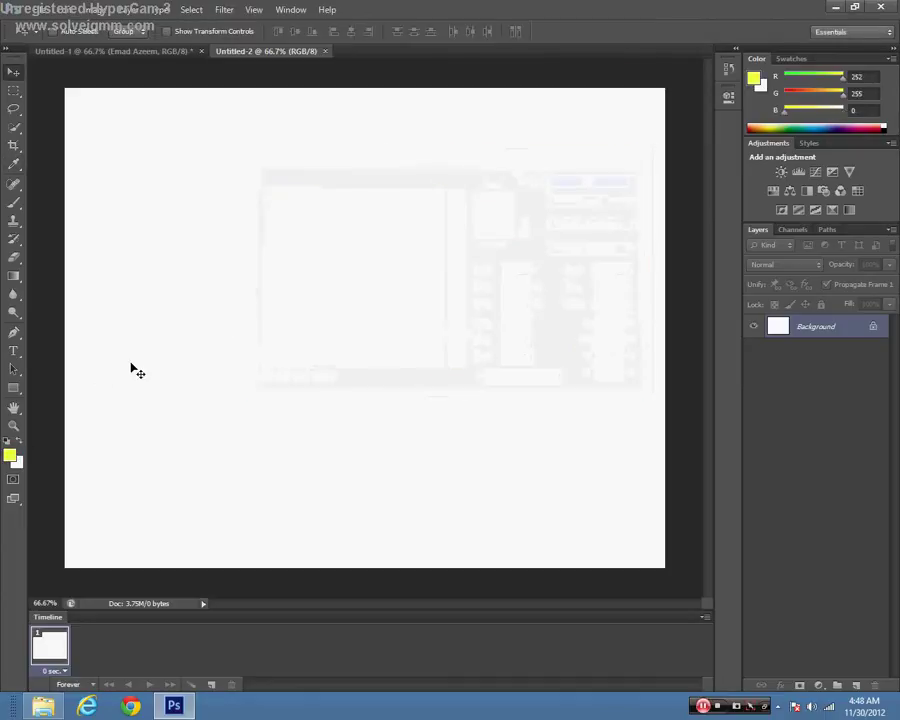
pyautogui.click(18, 463)
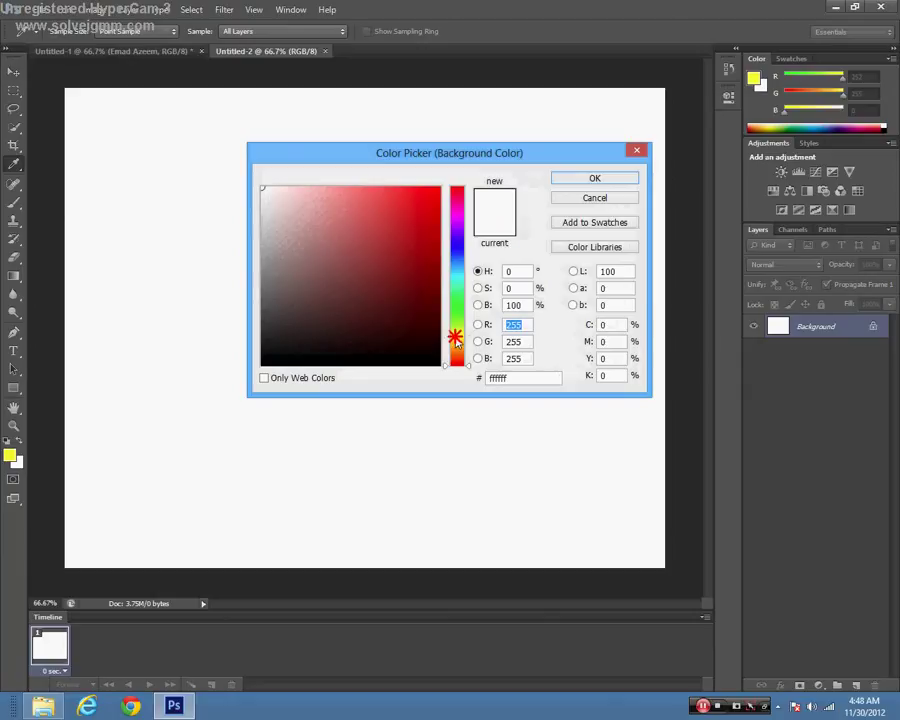
pyautogui.moveTo(452, 341); pyautogui.dragTo(452, 348)
pyautogui.moveTo(423, 188)
pyautogui.mouseDown()
pyautogui.moveTo(497, 156)
pyautogui.moveTo(520, 172)
pyautogui.mouseUp()
pyautogui.click(594, 178)
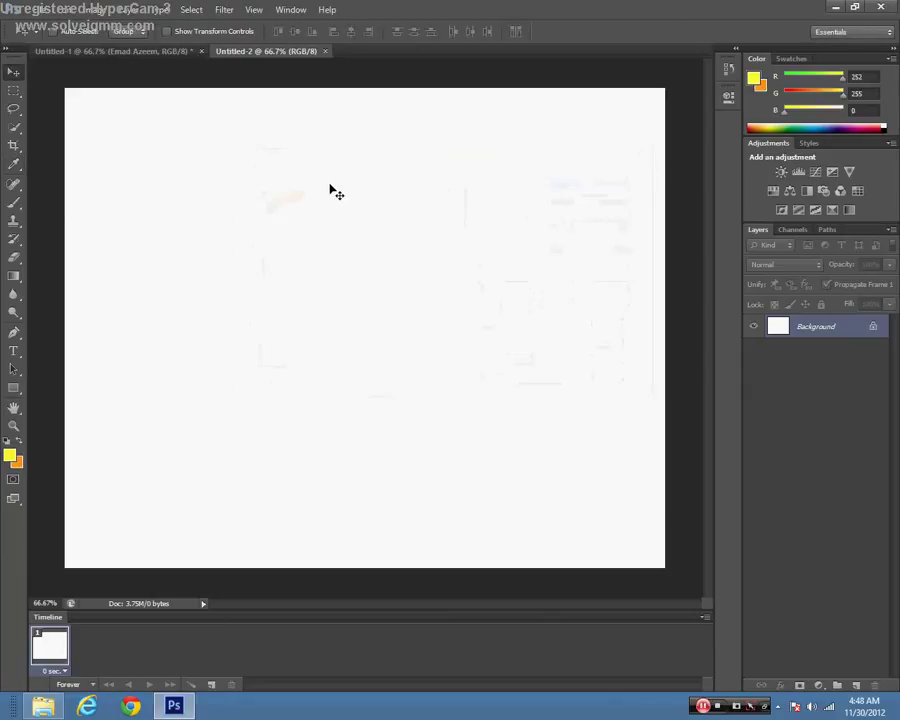
# Step: Draw a radial yellow-to-orange gradient across Untitled-2, redrawing it until the bright centre sits right
pyautogui.click(13, 276)
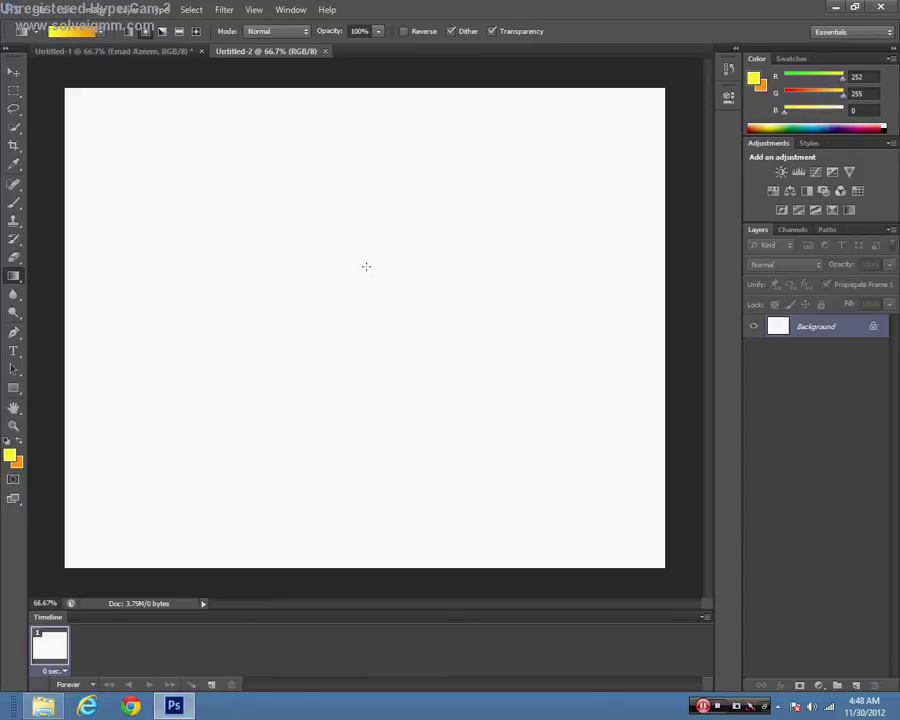
pyautogui.moveTo(366, 266); pyautogui.dragTo(366, 570)
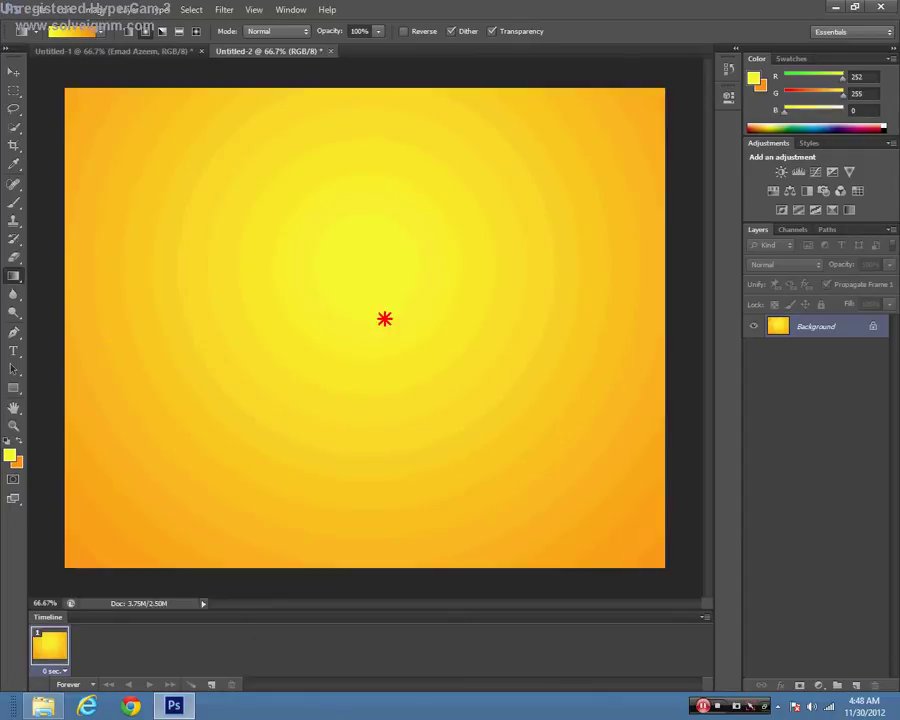
pyautogui.moveTo(372, 284); pyautogui.dragTo(372, 564)
pyautogui.moveTo(400, 285); pyautogui.dragTo(408, 103)
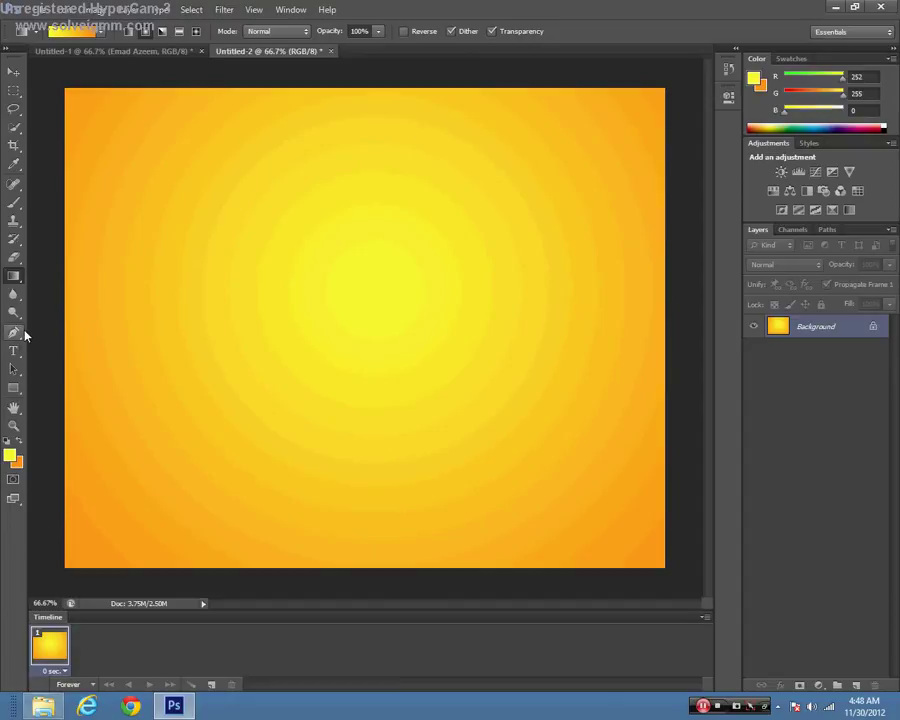
pyautogui.click(15, 350)
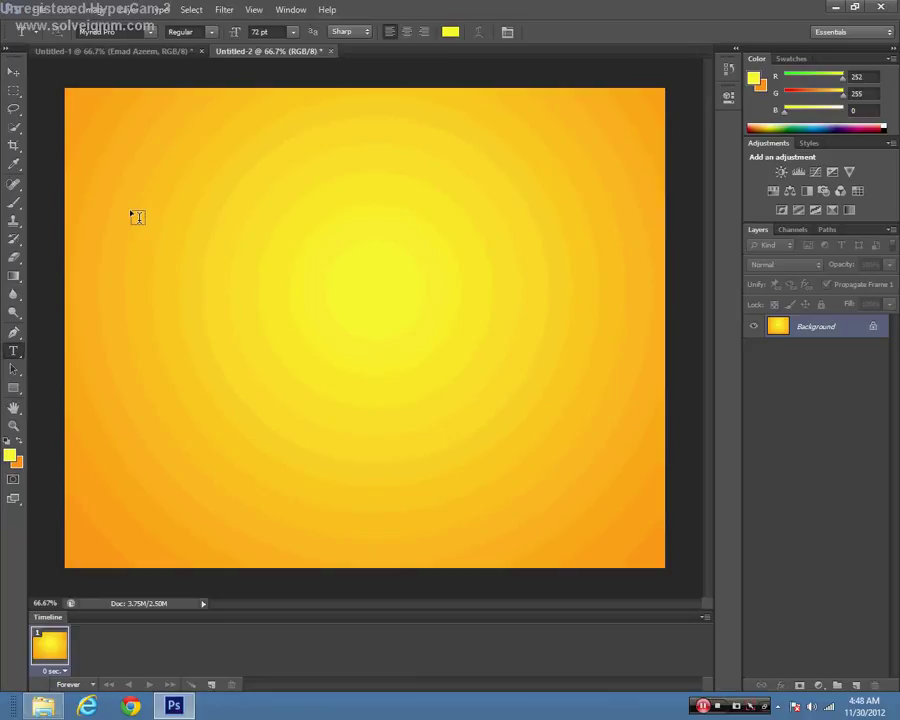
# Step: Add a text box in the upper left reading 'Subscribe' and shrink it to fit
pyautogui.moveTo(139, 220); pyautogui.dragTo(487, 308)
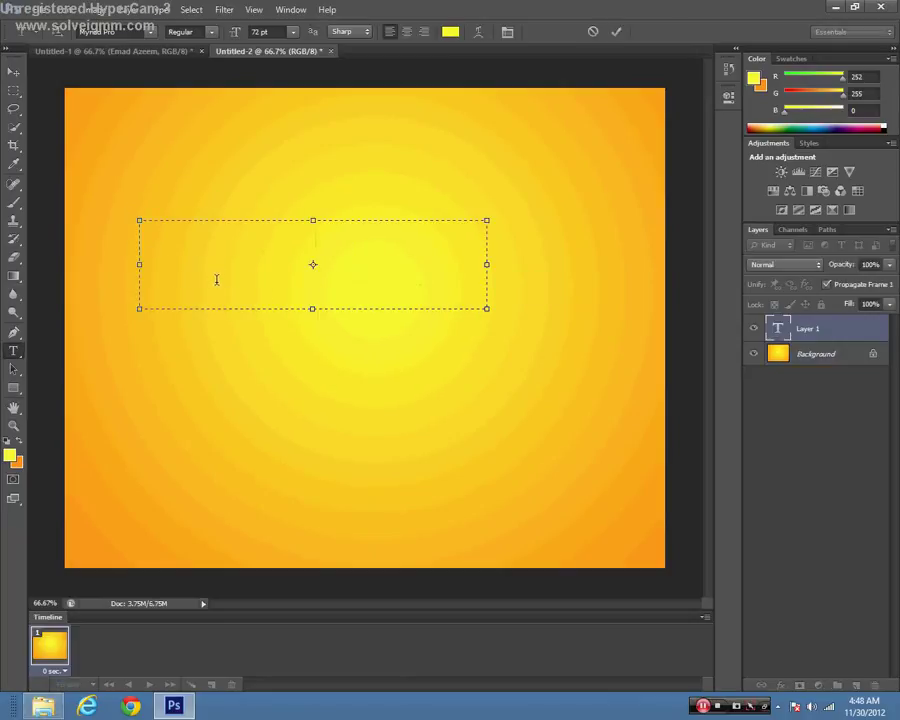
pyautogui.write('Subscribe')
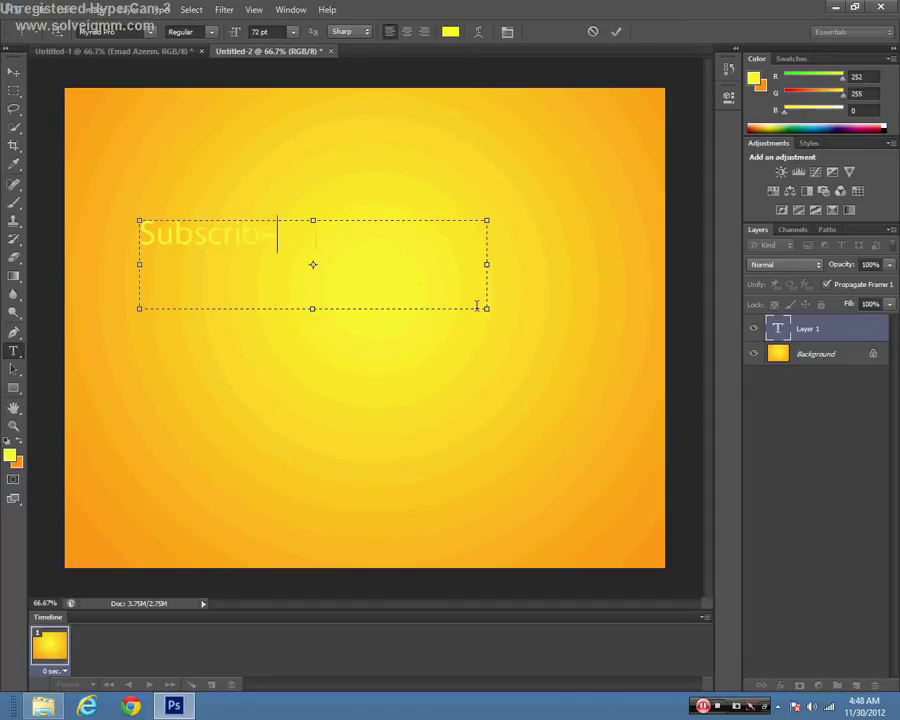
pyautogui.moveTo(487, 310); pyautogui.dragTo(292, 254)
# Step: Colour the word Subscribe red-orange, #bf3600
pyautogui.click(452, 32)
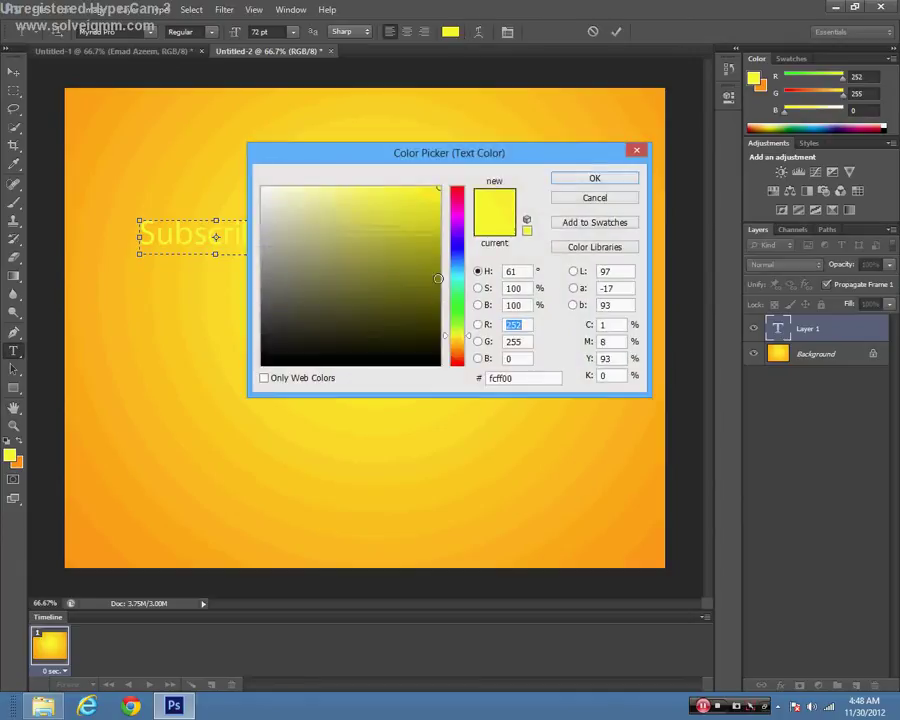
pyautogui.click(438, 278)
pyautogui.moveTo(457, 335); pyautogui.dragTo(461, 372)
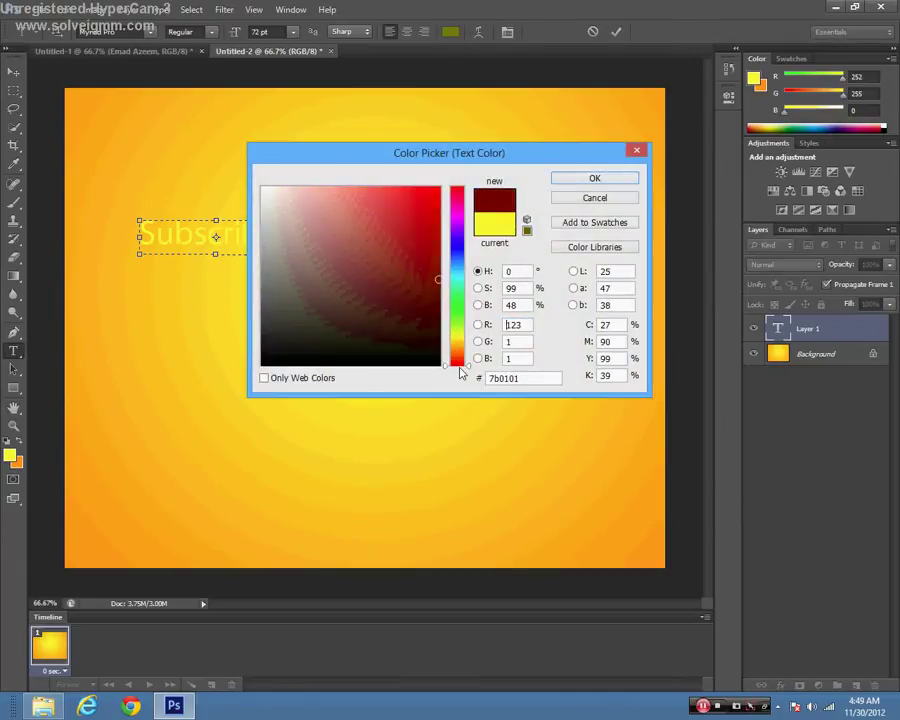
pyautogui.moveTo(440, 278)
pyautogui.mouseDown()
pyautogui.moveTo(466, 244)
pyautogui.moveTo(450, 237)
pyautogui.mouseUp()
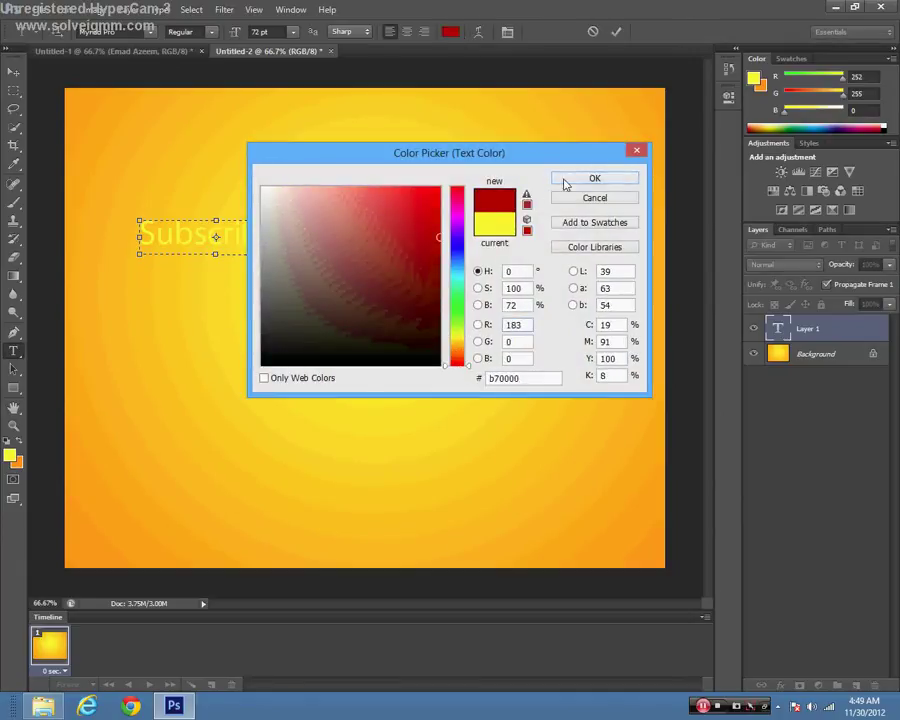
pyautogui.click(565, 183)
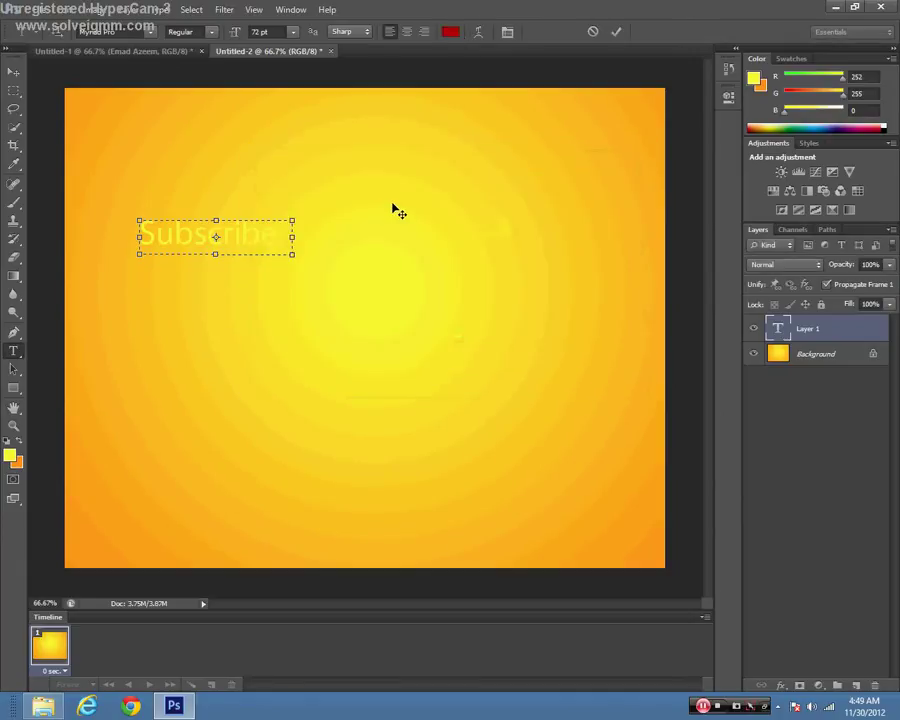
pyautogui.doubleClick(261, 231)
pyautogui.click(450, 33)
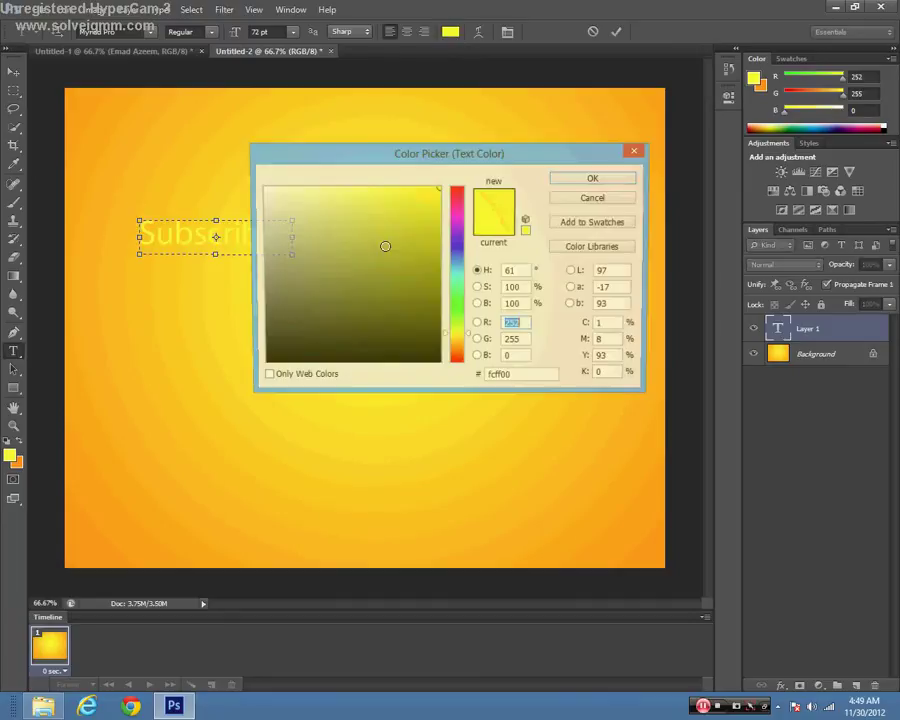
pyautogui.moveTo(359, 272)
pyautogui.mouseDown()
pyautogui.moveTo(444, 393)
pyautogui.moveTo(443, 219)
pyautogui.moveTo(440, 231)
pyautogui.mouseUp()
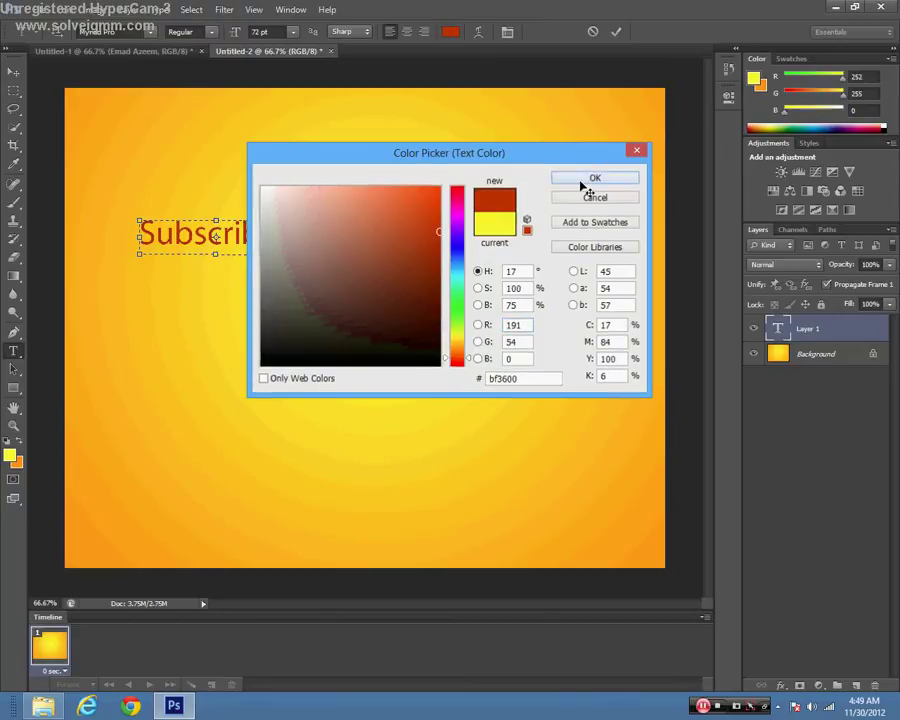